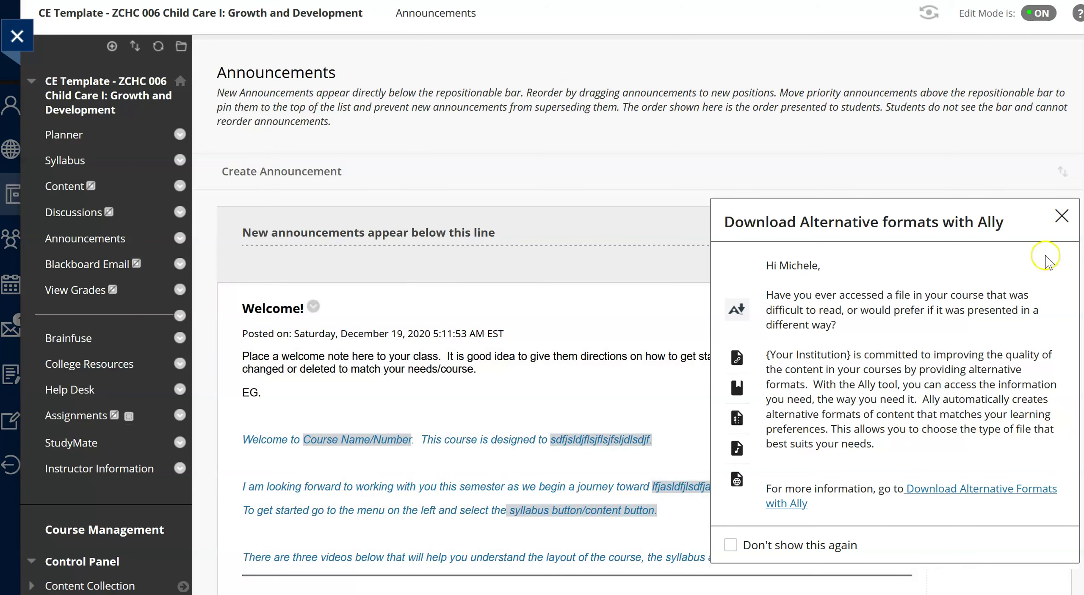
# Step: Dismiss the Ally alternative formats notice and open the Lesson 01 folder in the course content
pyautogui.click(1062, 216)
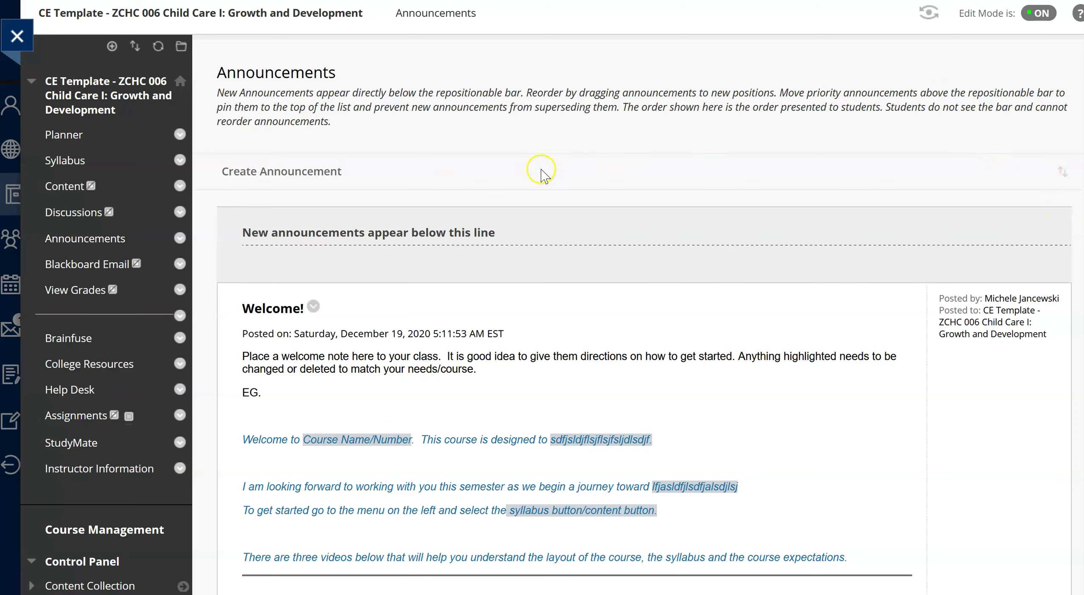
pyautogui.click(67, 188)
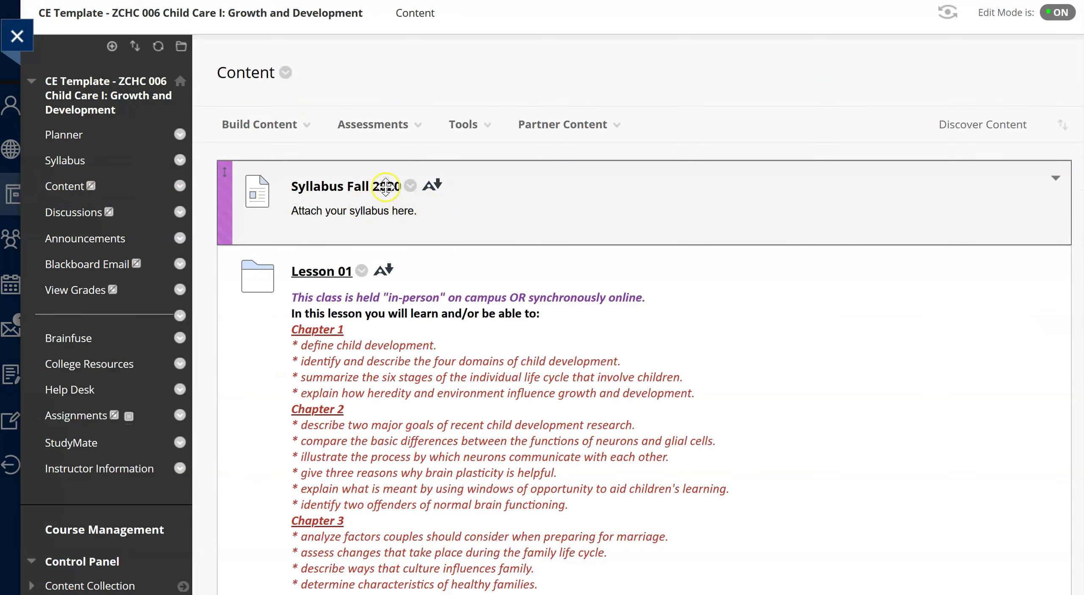
pyautogui.scroll(-4, 769, 334)
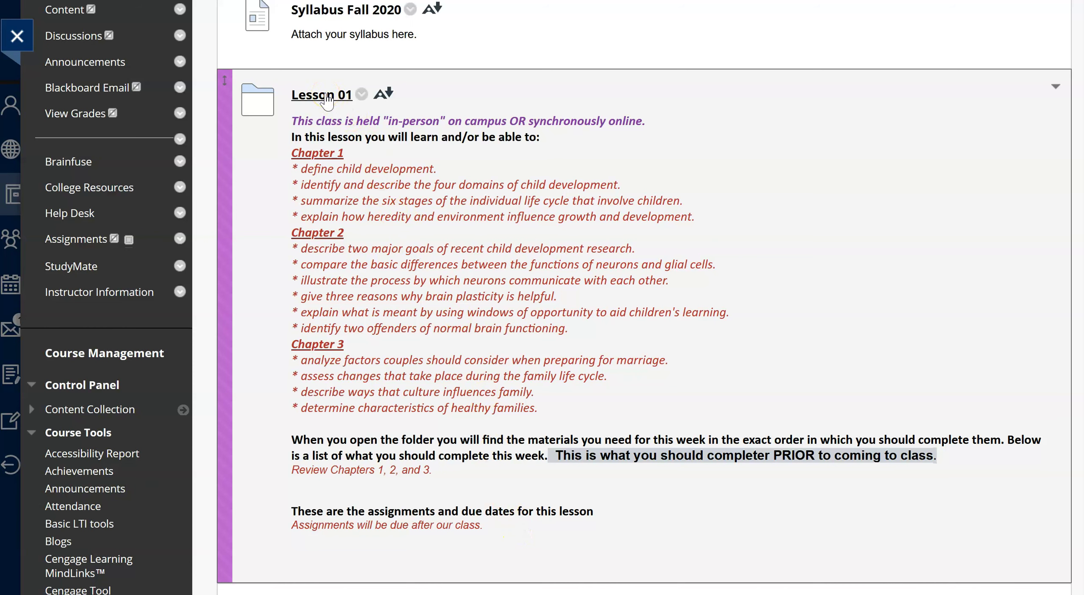
pyautogui.click(327, 97)
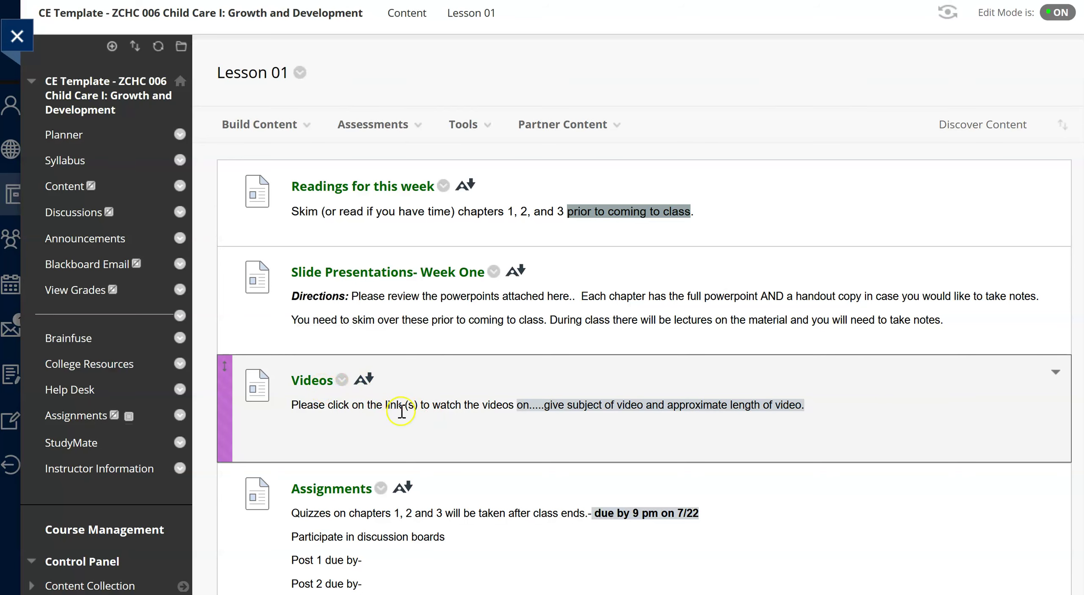
# Step: Begin a preview of the Chapter 1 test from the Lesson 01 folder
pyautogui.click(595, 355)
pyautogui.scroll(-6, 849, 362)
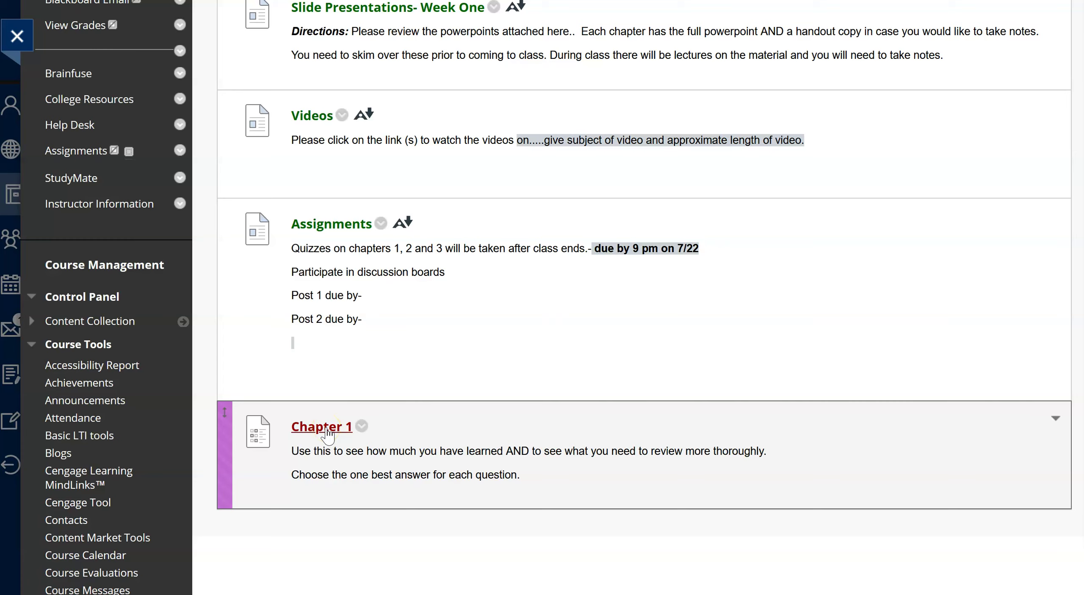
pyautogui.click(328, 432)
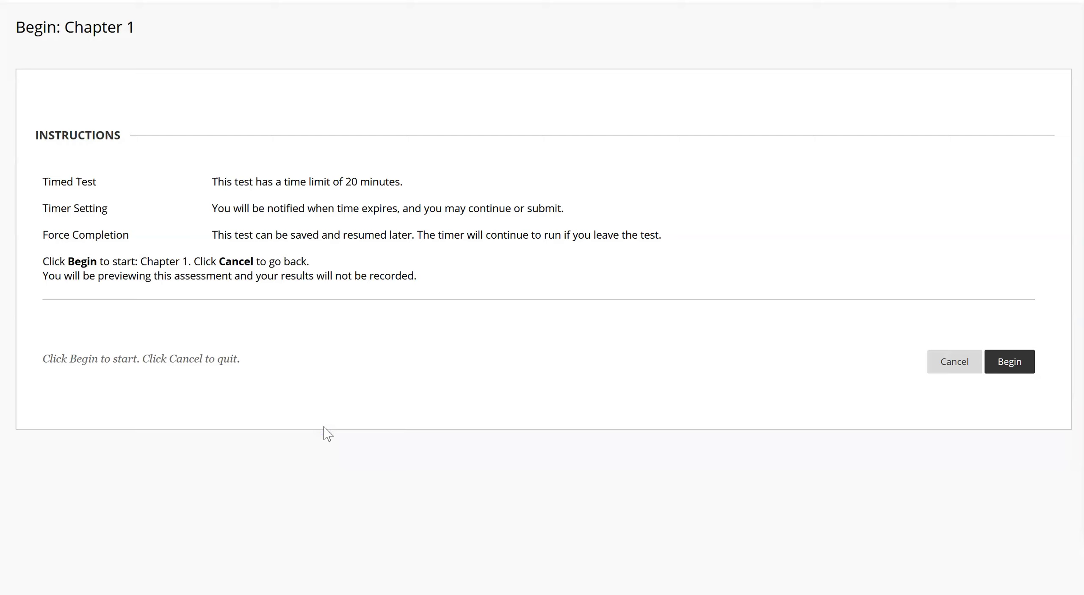
pyautogui.click(1017, 366)
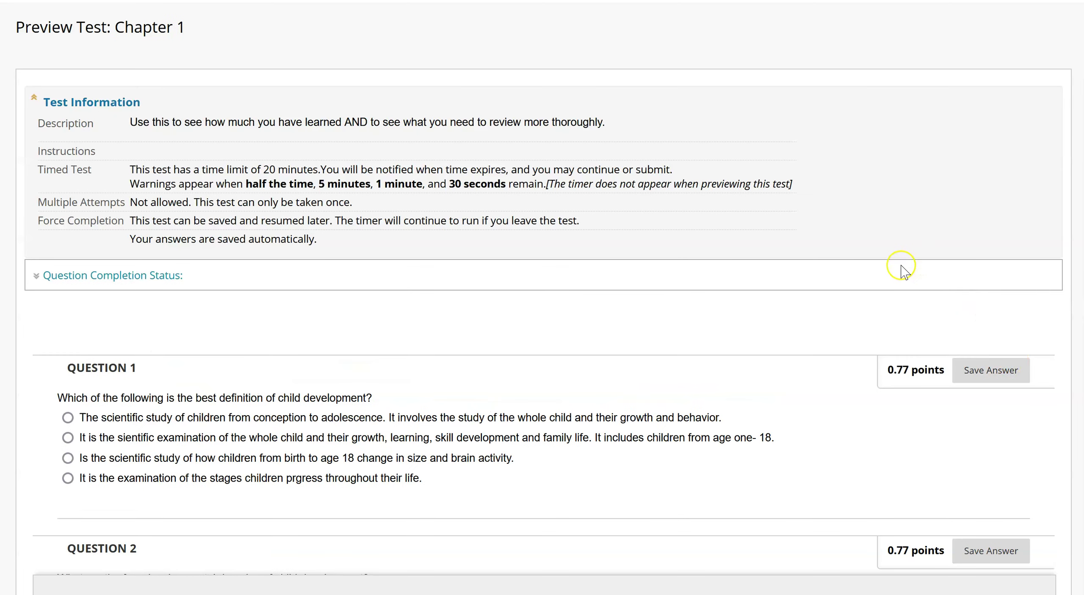
# Step: Look through the first questions of the Chapter 1 test preview and leave it to return to Lesson 01
pyautogui.scroll(-3, 805, 312)
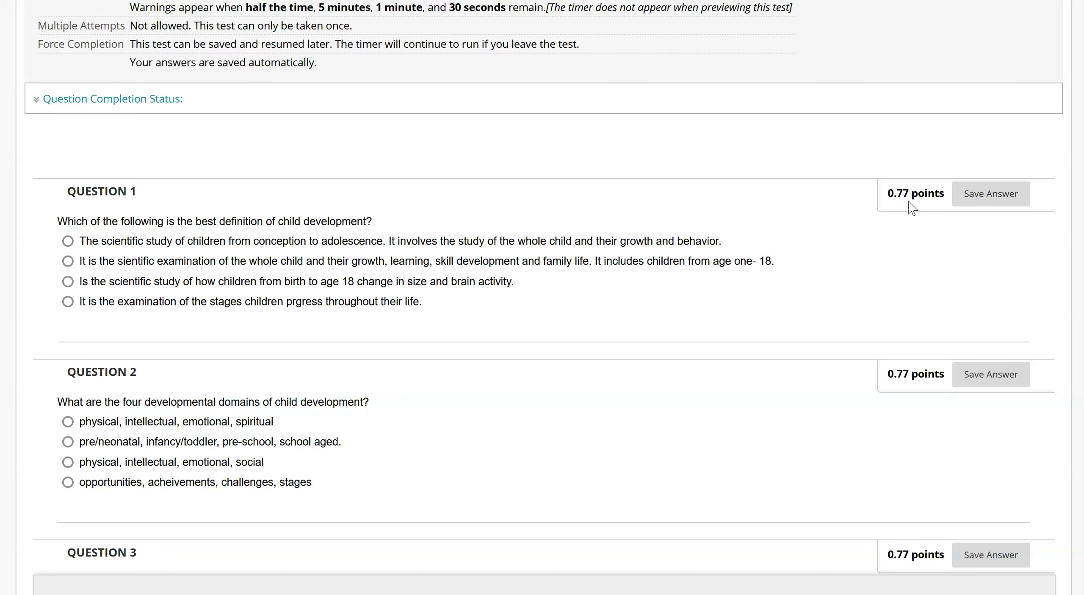
pyautogui.scroll(-10, 889, 311)
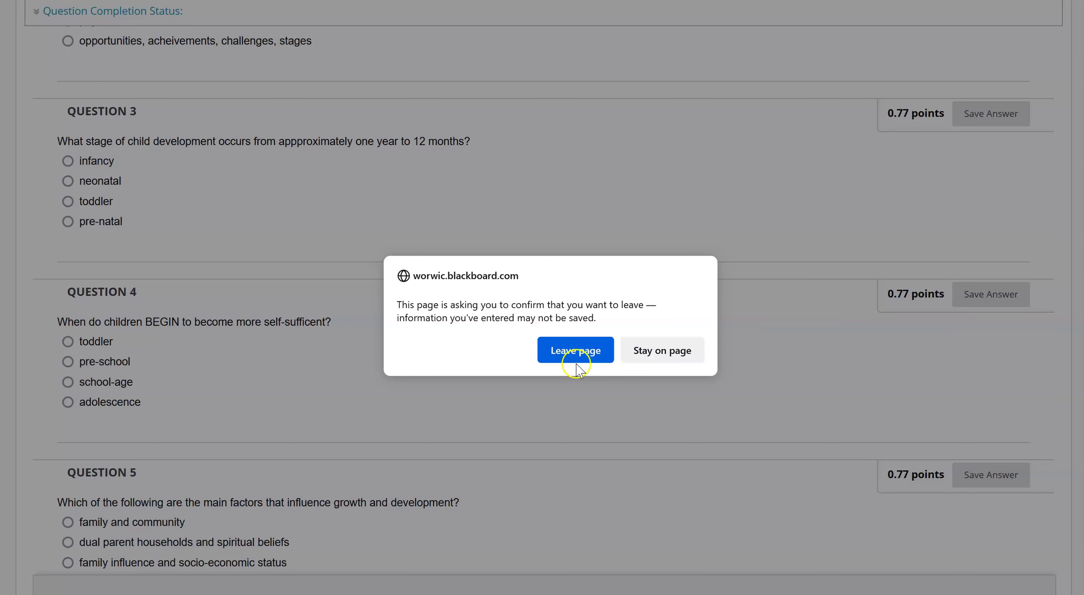
pyautogui.click(568, 346)
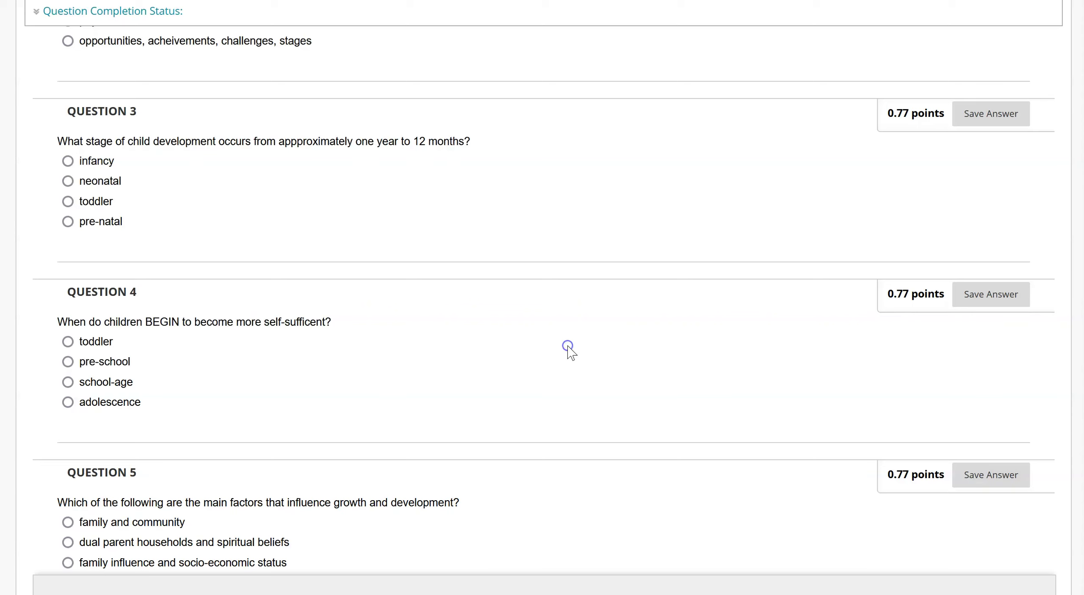
pyautogui.click(931, 373)
# Step: Open the test options of the Chapter 1 test in Lesson 01
pyautogui.scroll(-8, 791, 307)
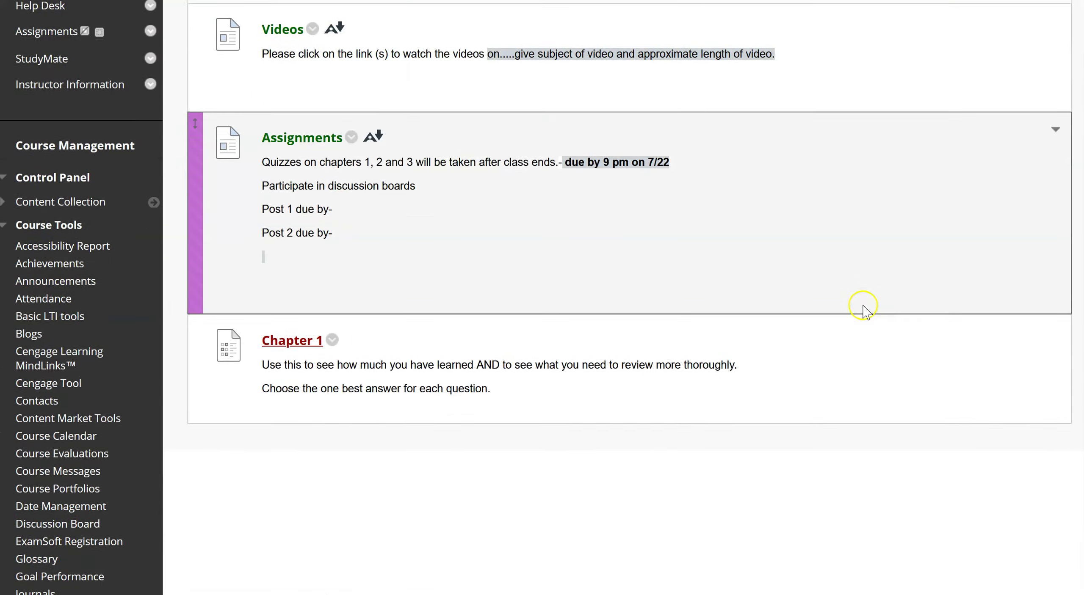
pyautogui.scroll(-1, 713, 302)
pyautogui.click(333, 284)
pyautogui.click(375, 51)
pyautogui.moveTo(375, 51); pyautogui.dragTo(356, 30)
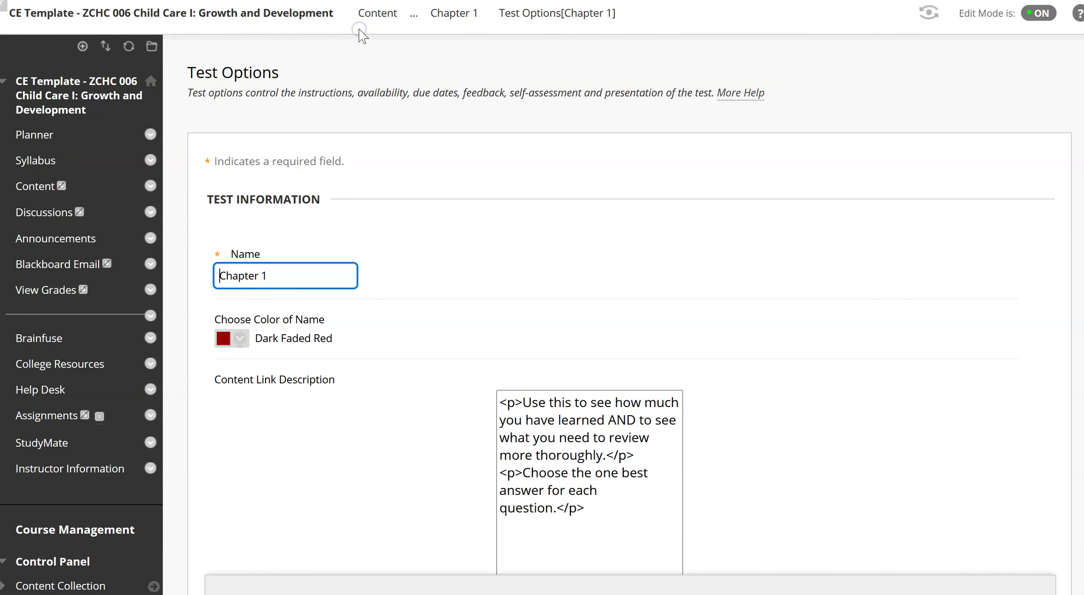
# Step: Examine the test's description, availability, timer, due date and self-assessment settings, and the timing choices for showing results to students
pyautogui.scroll(-5, 934, 364)
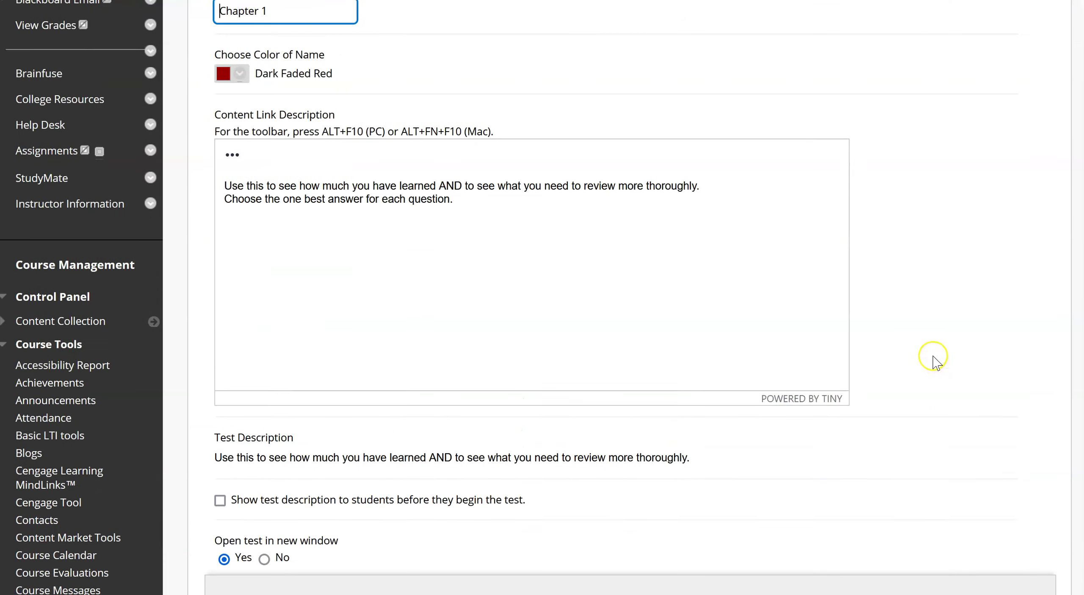
pyautogui.scroll(-2, 935, 360)
pyautogui.scroll(-2, 935, 363)
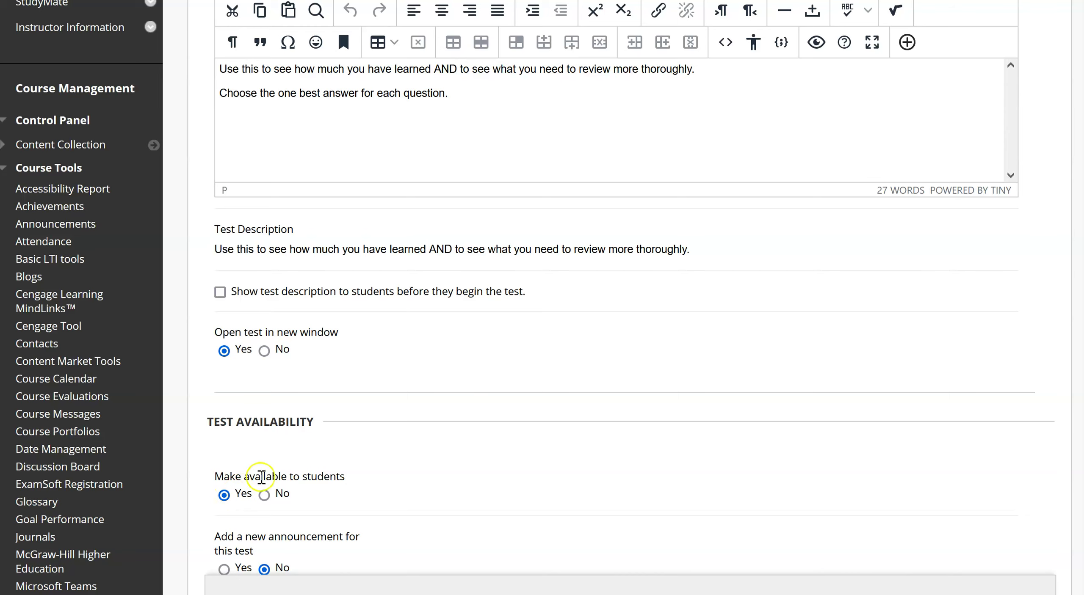
pyautogui.scroll(-4, 595, 393)
pyautogui.scroll(-2, 596, 394)
pyautogui.scroll(-6, 295, 311)
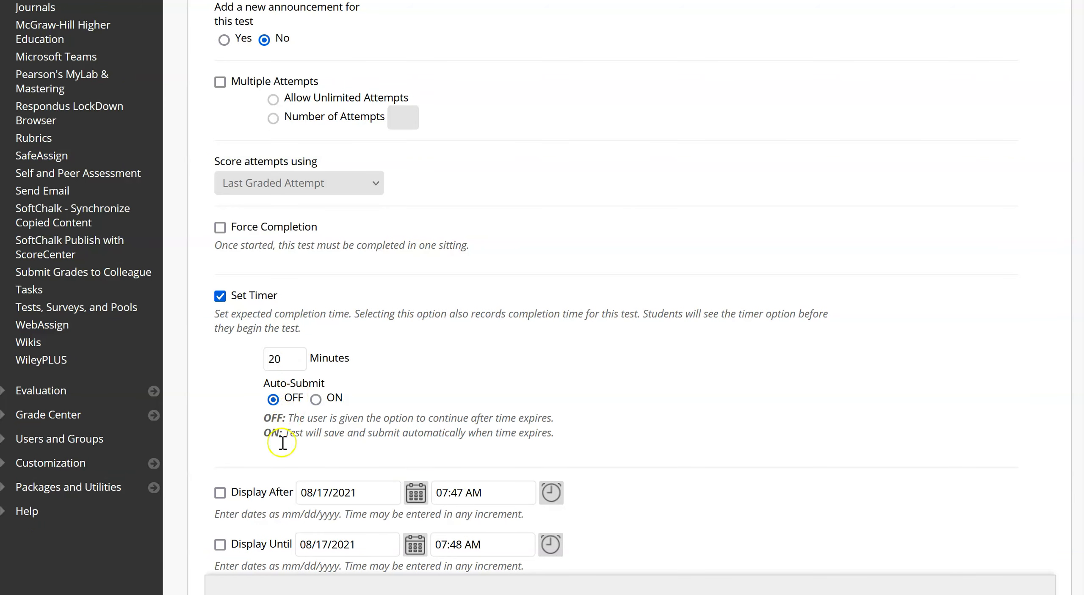
pyautogui.scroll(-2, 283, 461)
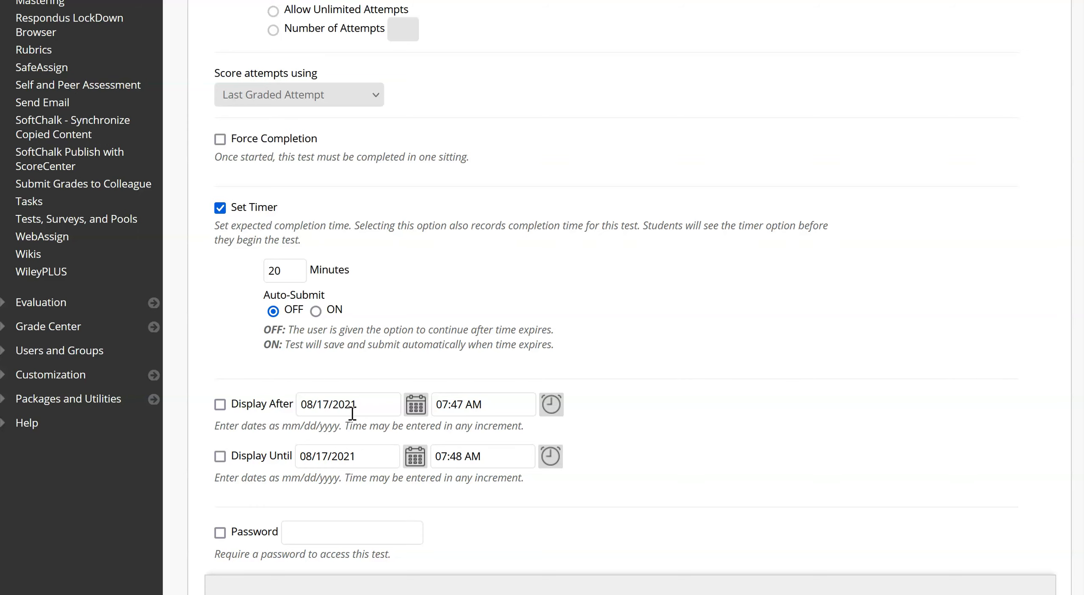
pyautogui.scroll(-10, 737, 412)
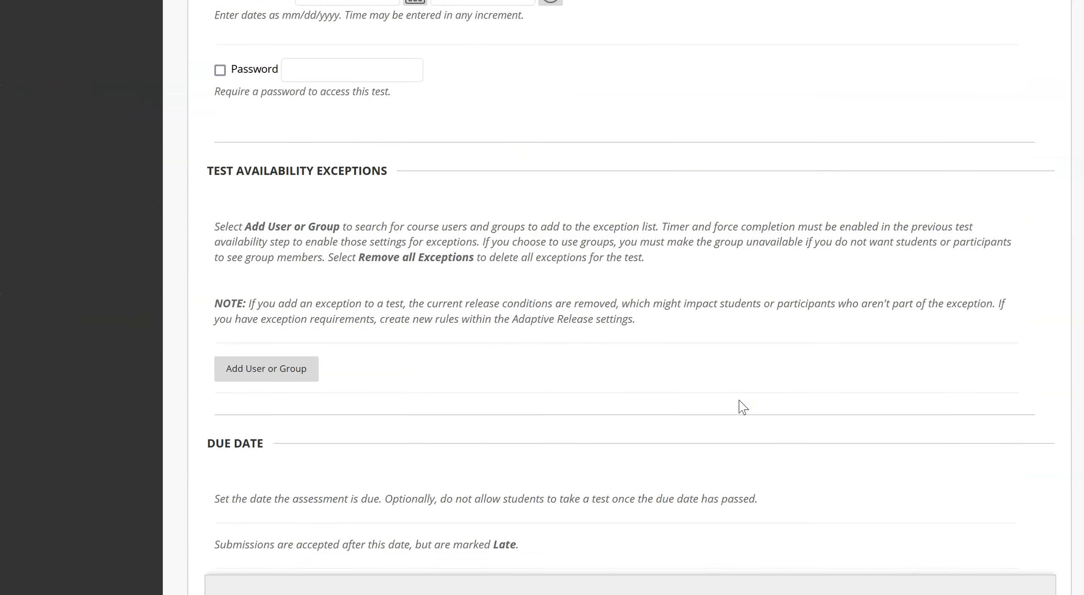
pyautogui.scroll(-7, 738, 407)
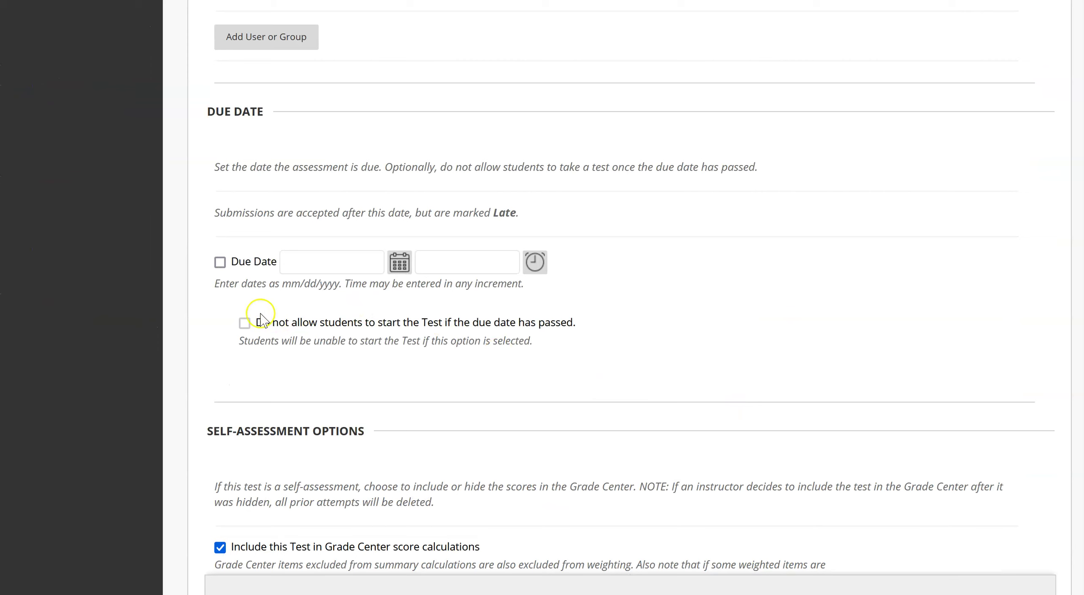
pyautogui.scroll(-4, 487, 305)
pyautogui.scroll(-4, 512, 301)
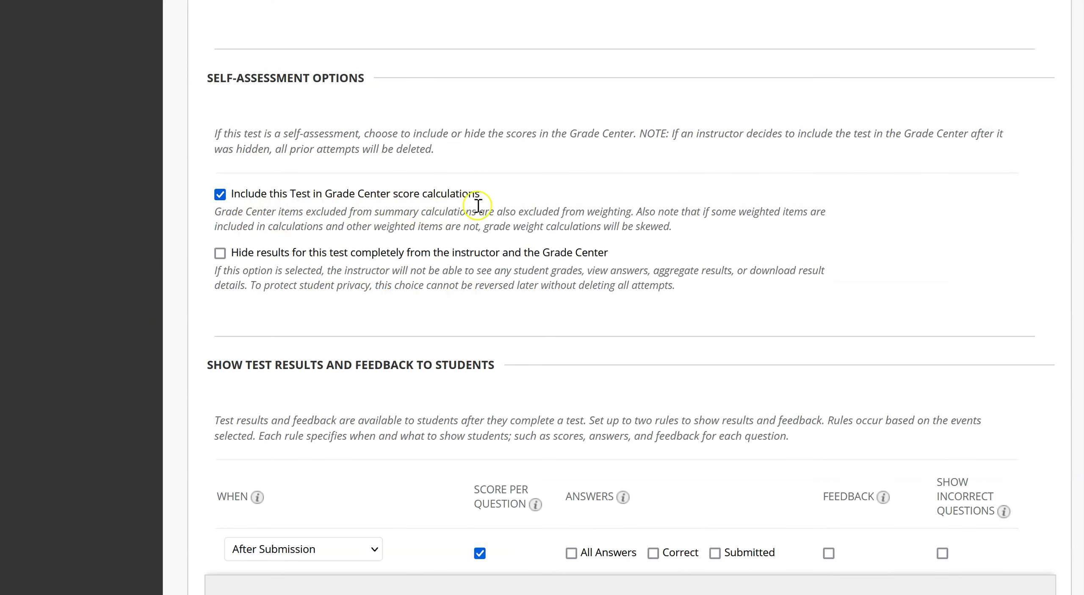
pyautogui.scroll(-6, 506, 239)
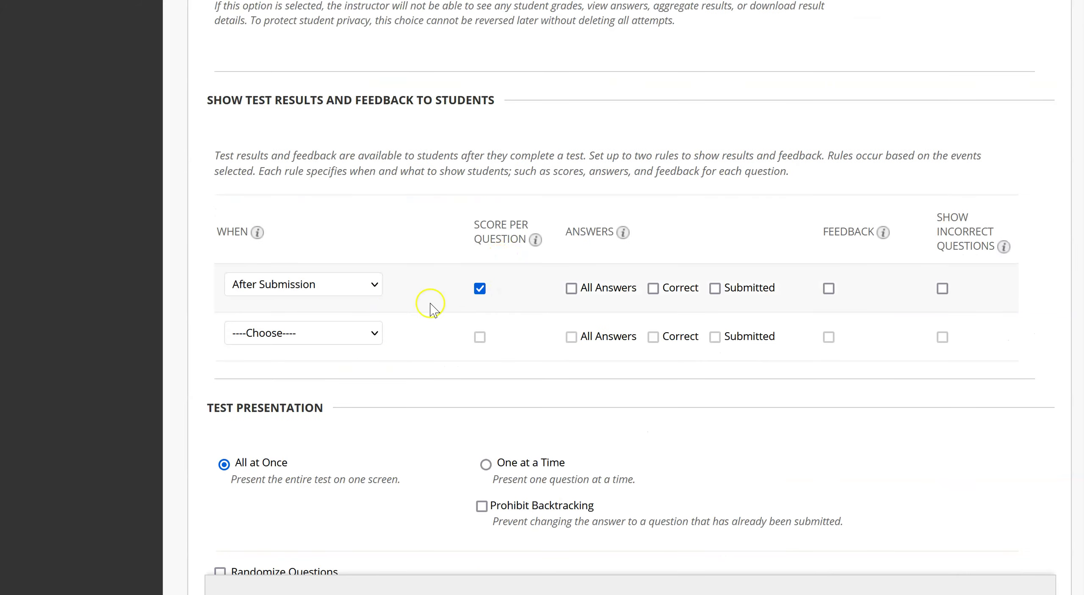
pyautogui.click(375, 292)
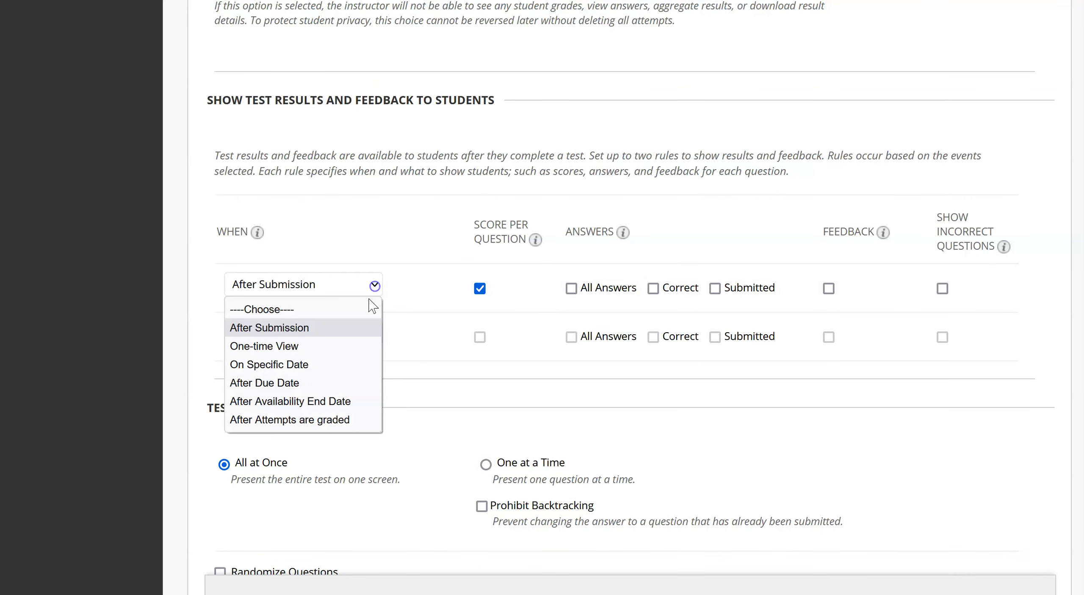
pyautogui.click(380, 279)
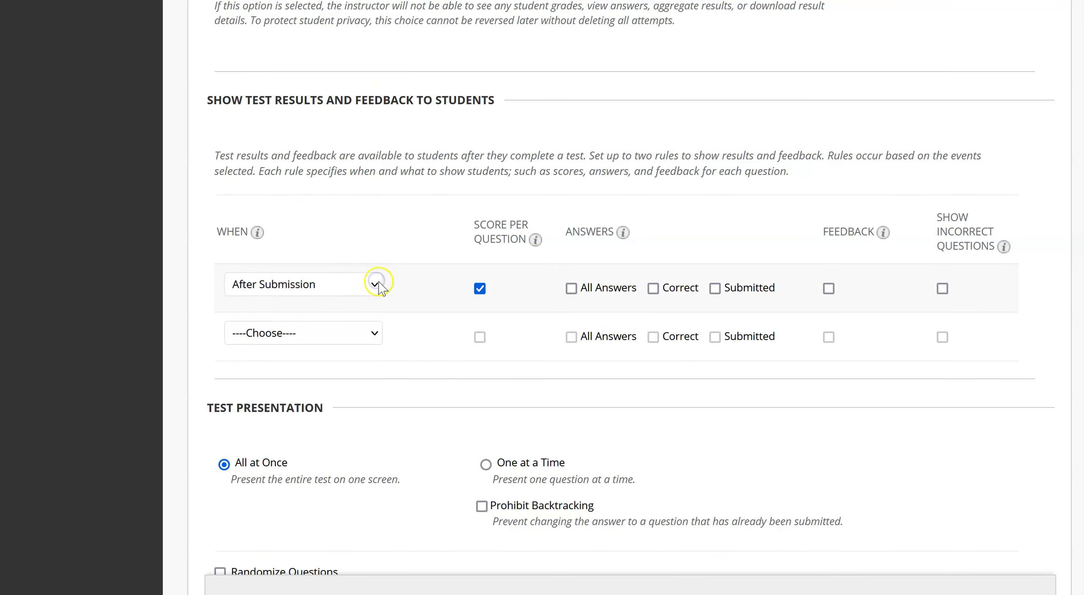
pyautogui.click(377, 281)
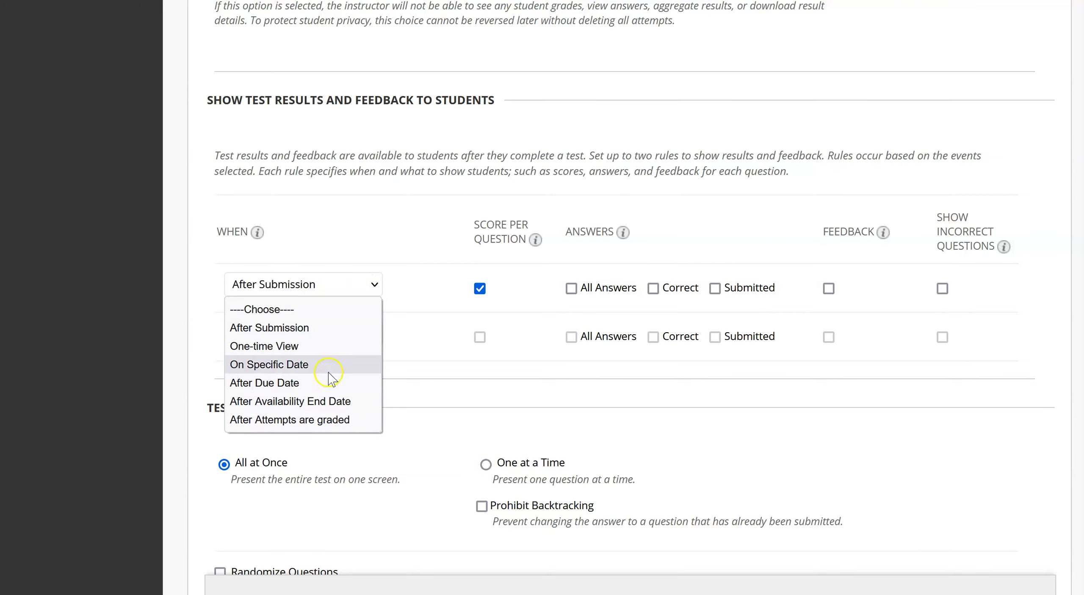
pyautogui.click(312, 382)
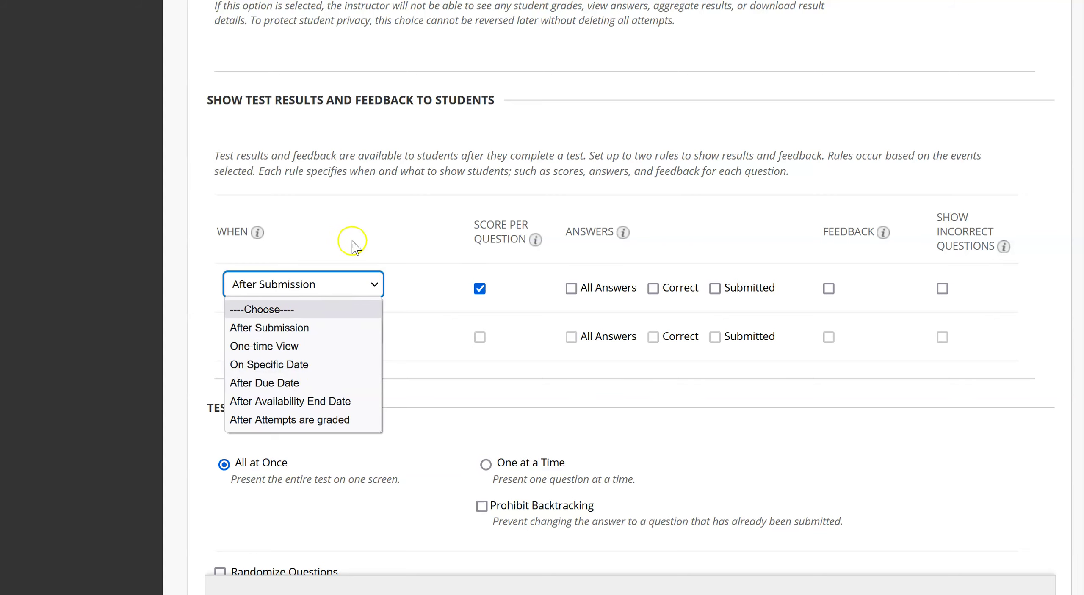
# Step: Enable Submitted, All Answers and Show Incorrect Questions in the After Submission results rule
pyautogui.click(714, 289)
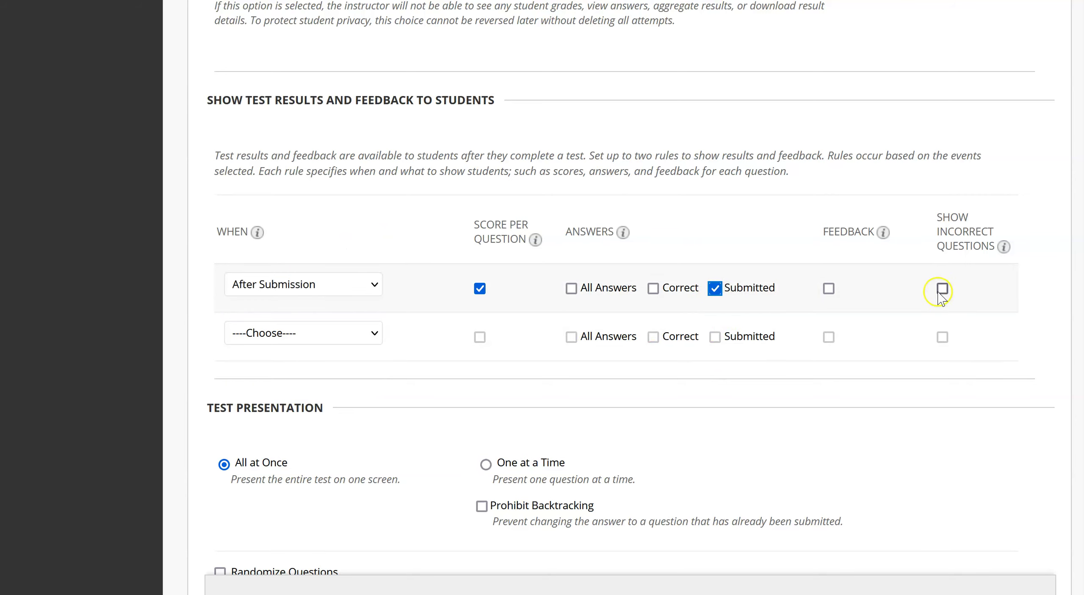
pyautogui.click(942, 290)
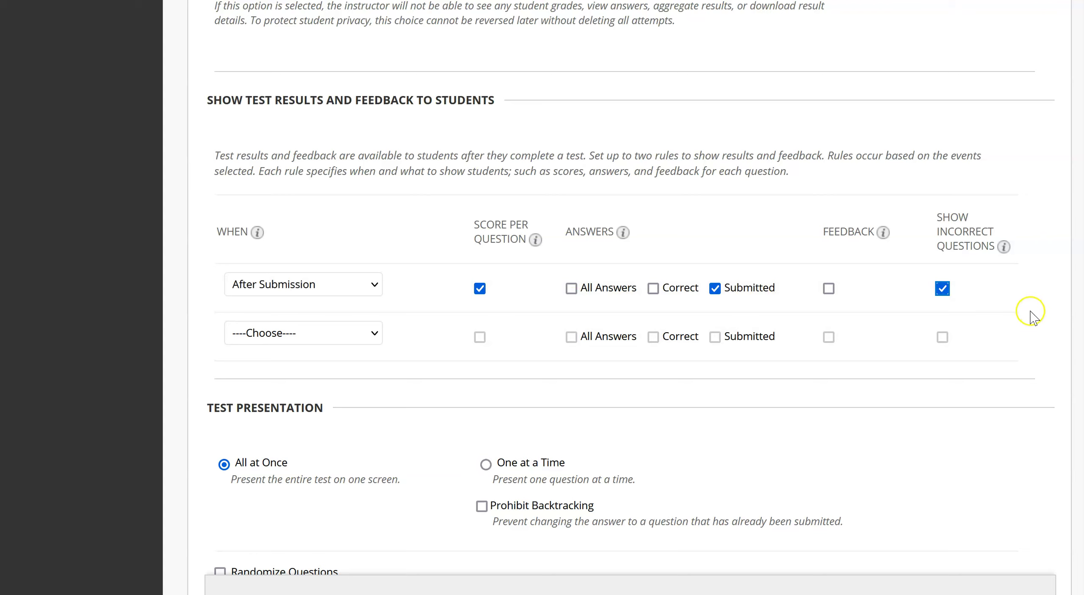
pyautogui.click(725, 293)
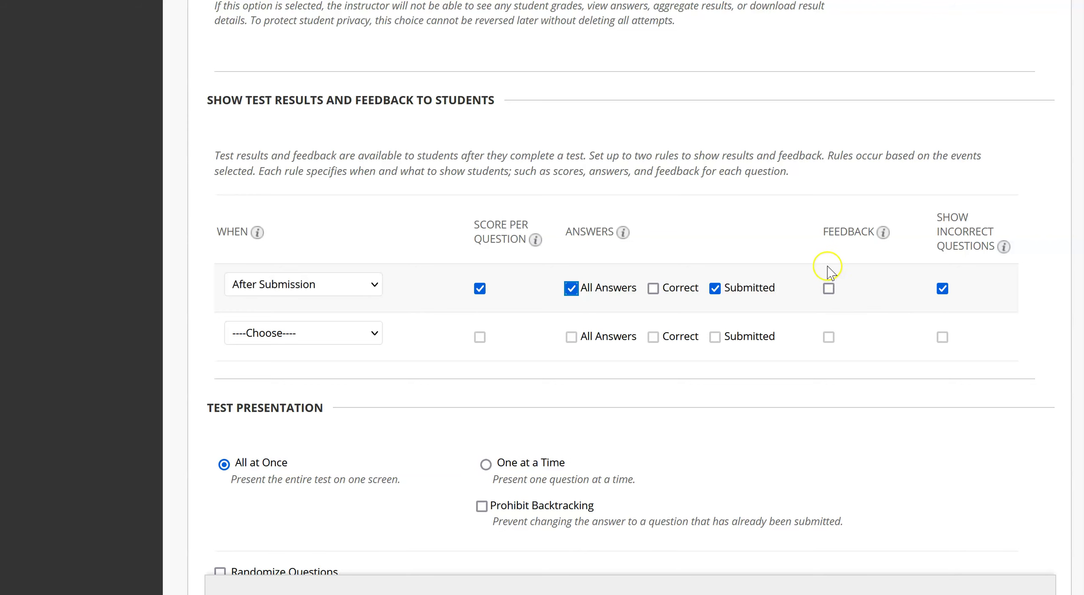
# Step: Enable Randomize Questions for the Chapter 1 test and submit the test options
pyautogui.scroll(-3, 571, 300)
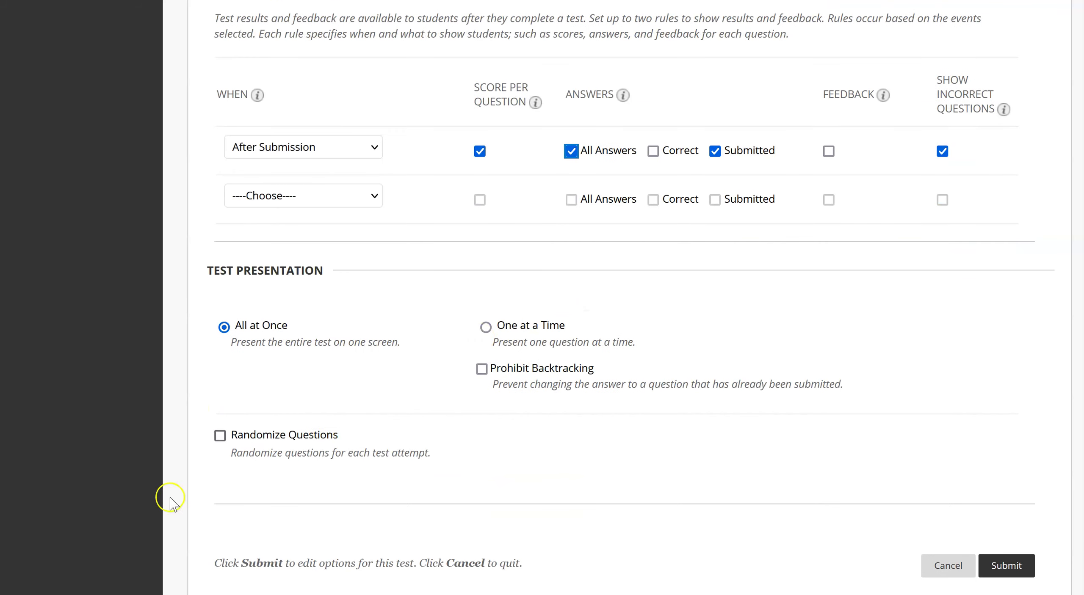
pyautogui.click(221, 437)
pyautogui.click(1002, 570)
# Step: Open the Chapter 1 test in Lesson 01 for editing its questions
pyautogui.scroll(-10, 544, 380)
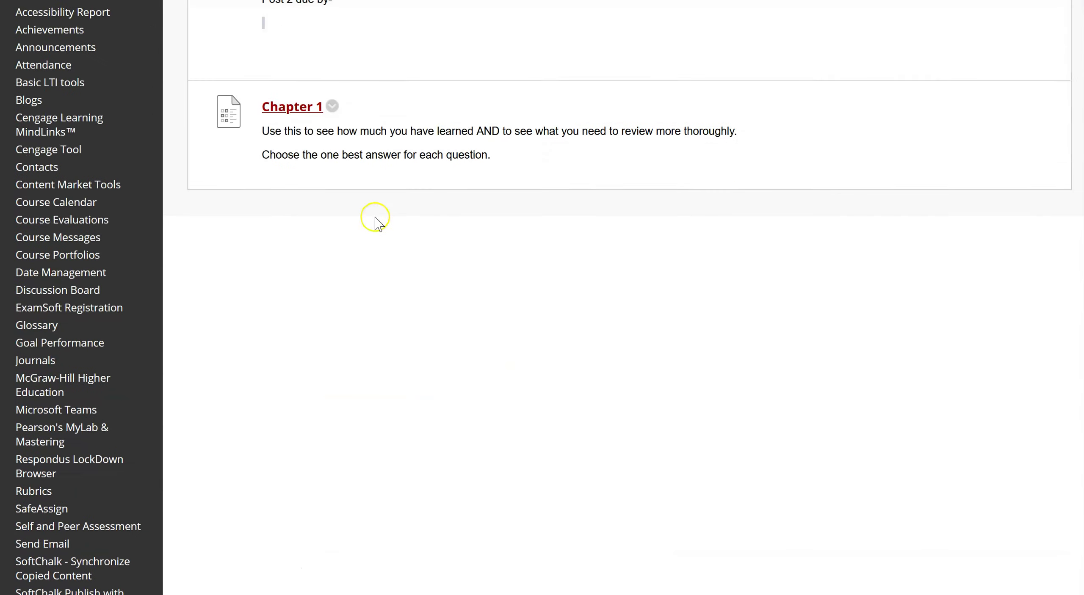
pyautogui.click(334, 111)
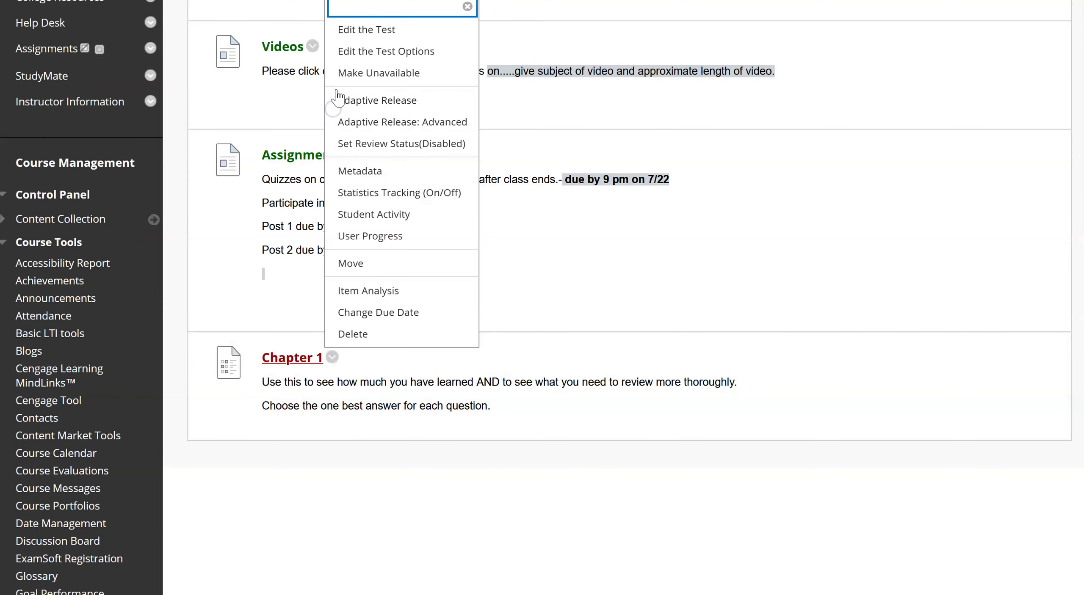
pyautogui.click(358, 30)
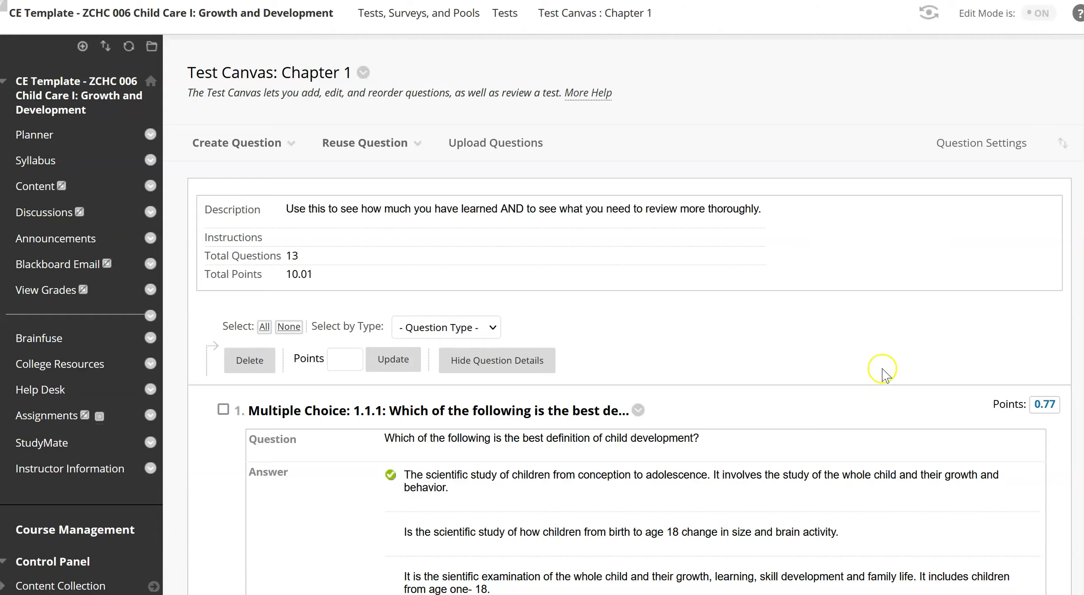
# Step: Examine the Chapter 1 test's multiple-choice questions, from the definition of child development through the CPS case worker question, checking the marked correct answers
pyautogui.scroll(-2, 878, 370)
pyautogui.scroll(-4, 928, 365)
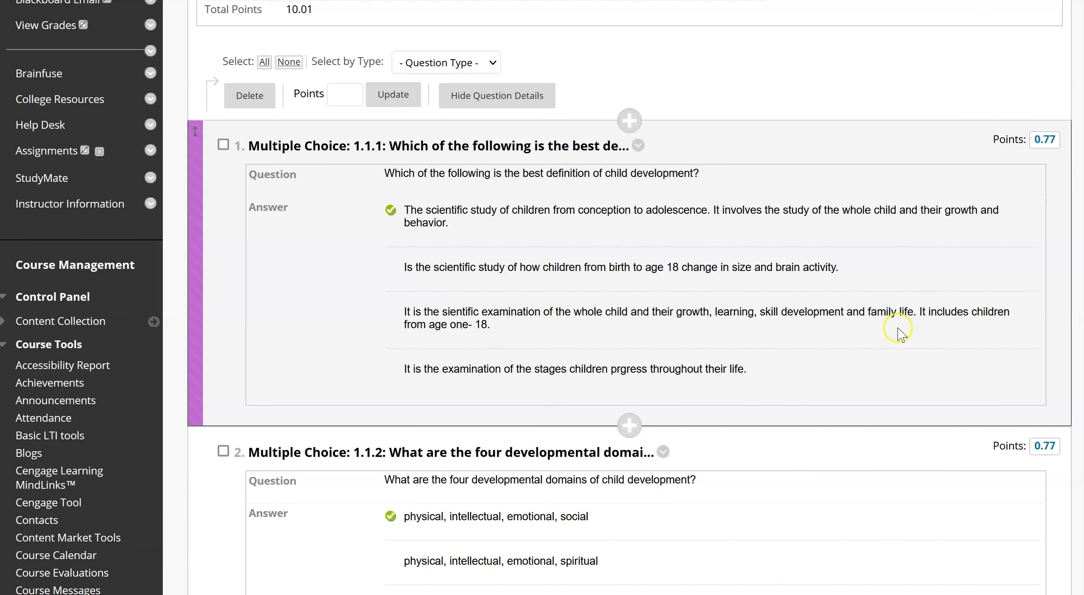
pyautogui.scroll(-4, 895, 332)
pyautogui.scroll(-5, 893, 332)
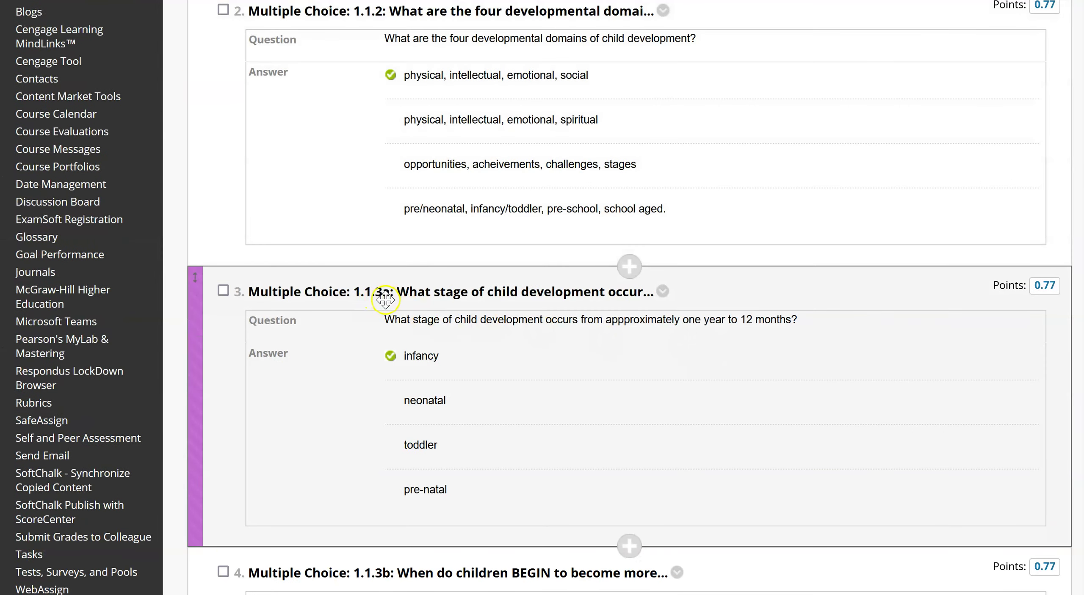
pyautogui.scroll(-4, 387, 355)
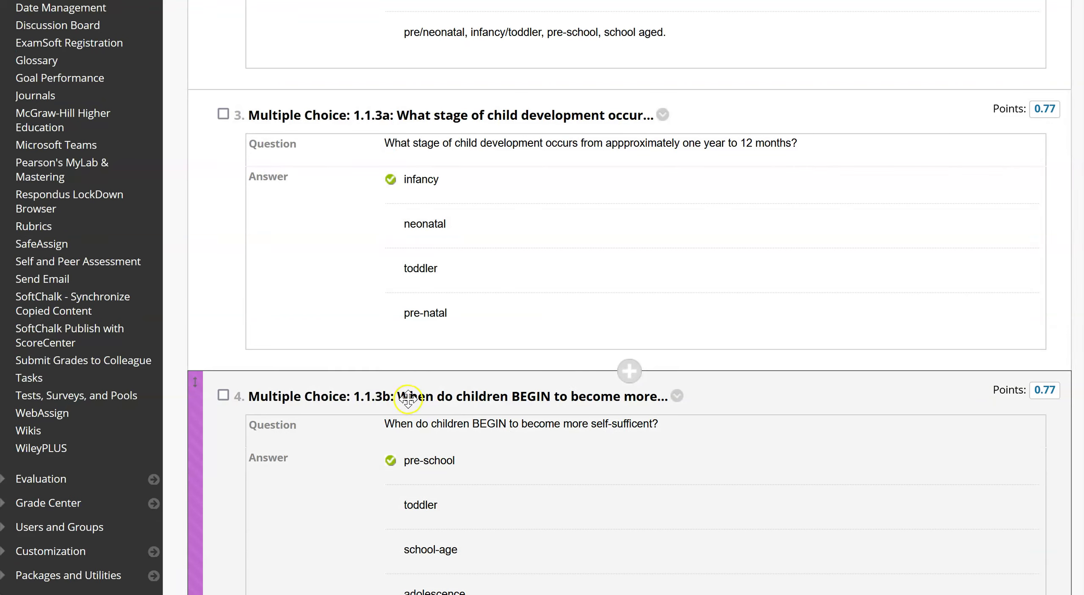
pyautogui.scroll(-2, 576, 345)
pyautogui.scroll(-10, 580, 345)
pyautogui.scroll(-8, 580, 348)
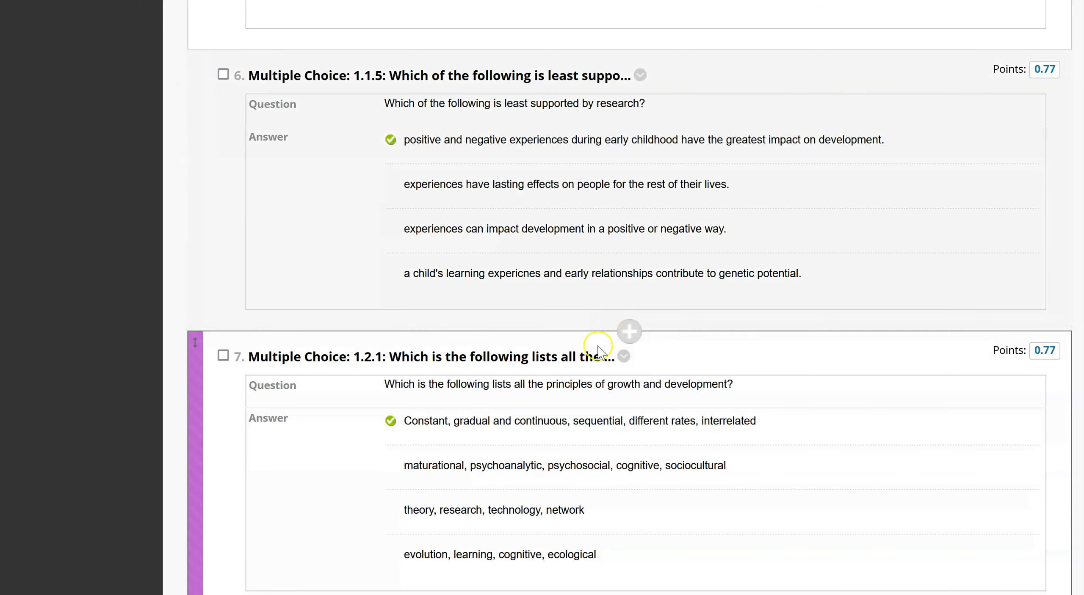
pyautogui.scroll(8, 597, 357)
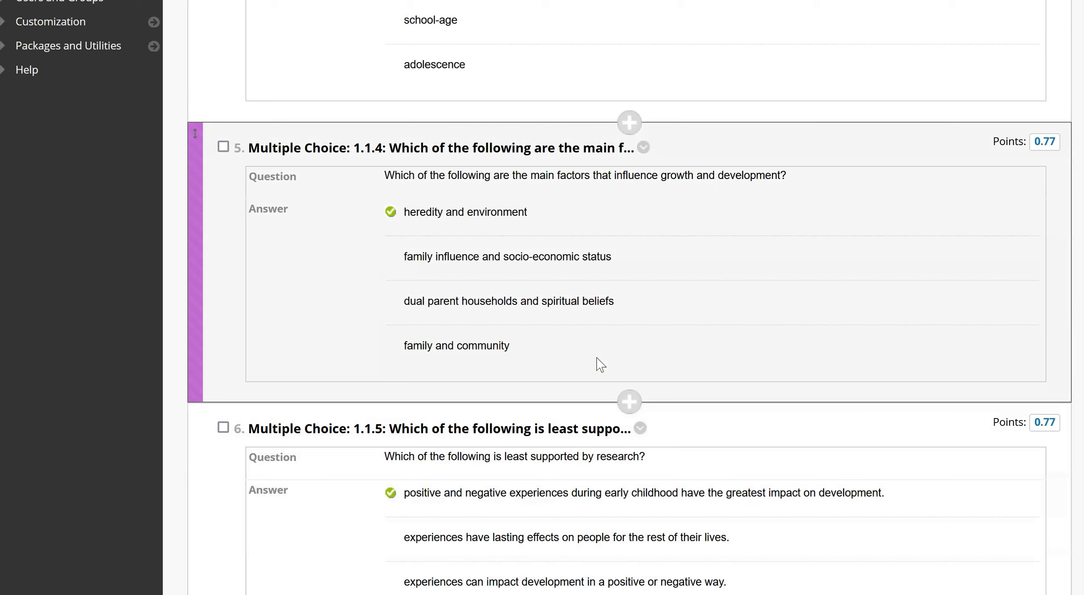
pyautogui.scroll(6, 597, 357)
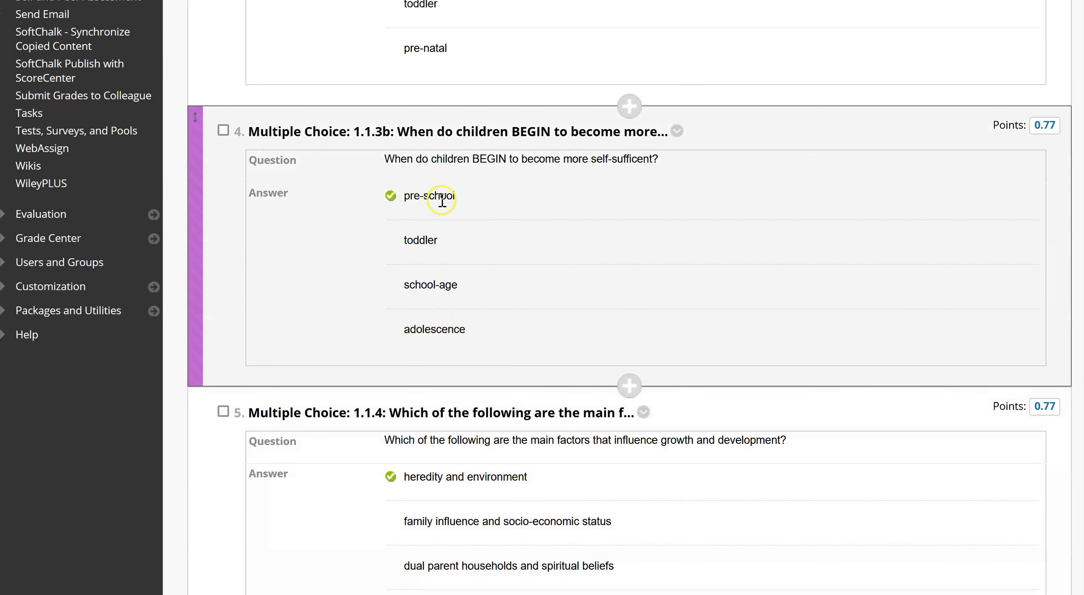
pyautogui.scroll(6, 436, 206)
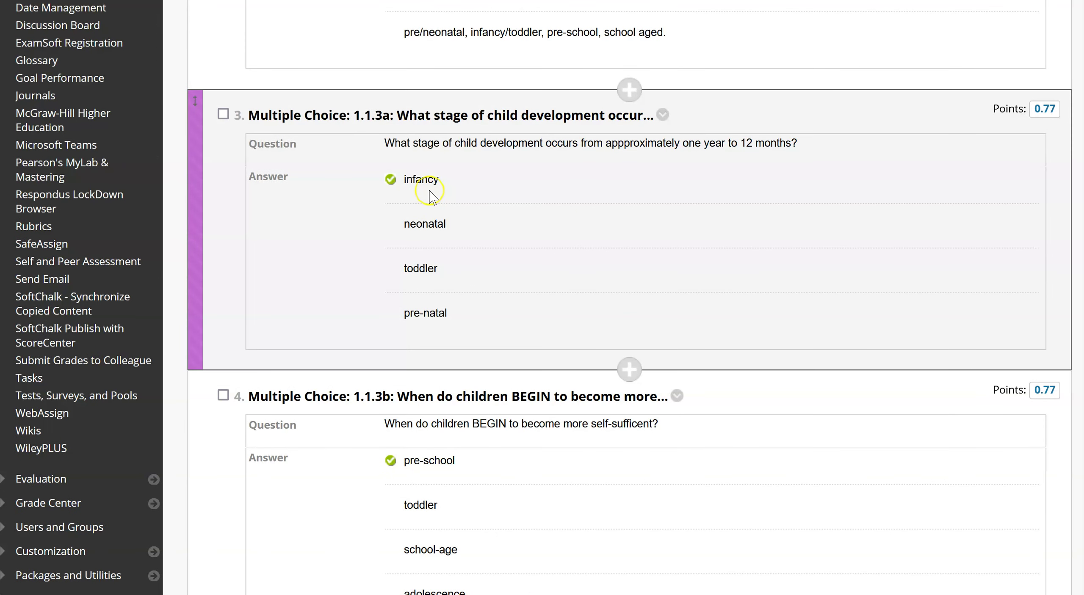
pyautogui.scroll(-20, 430, 197)
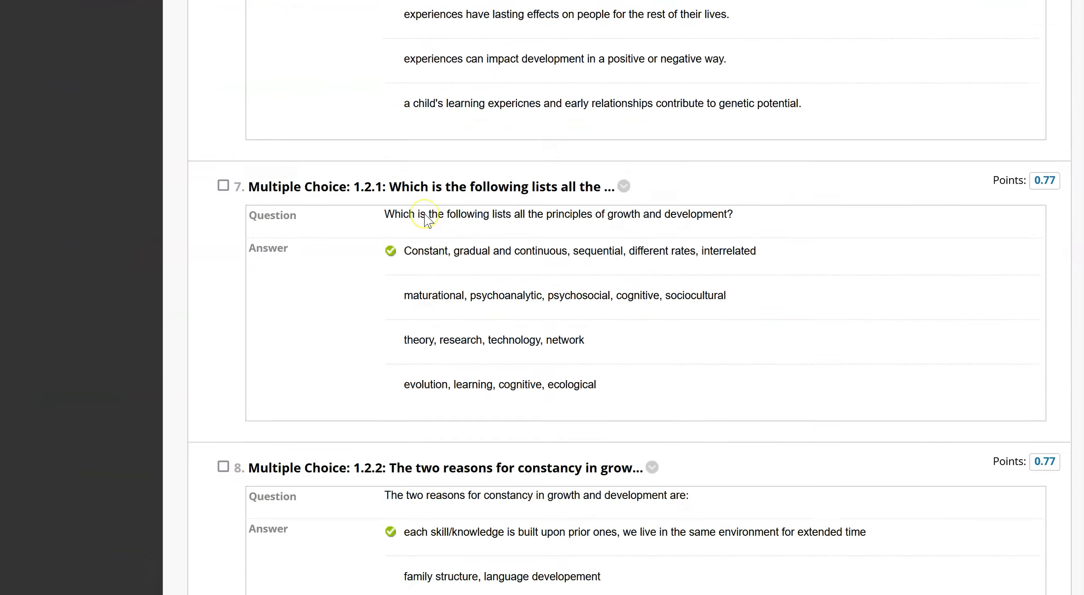
pyautogui.scroll(-16, 428, 220)
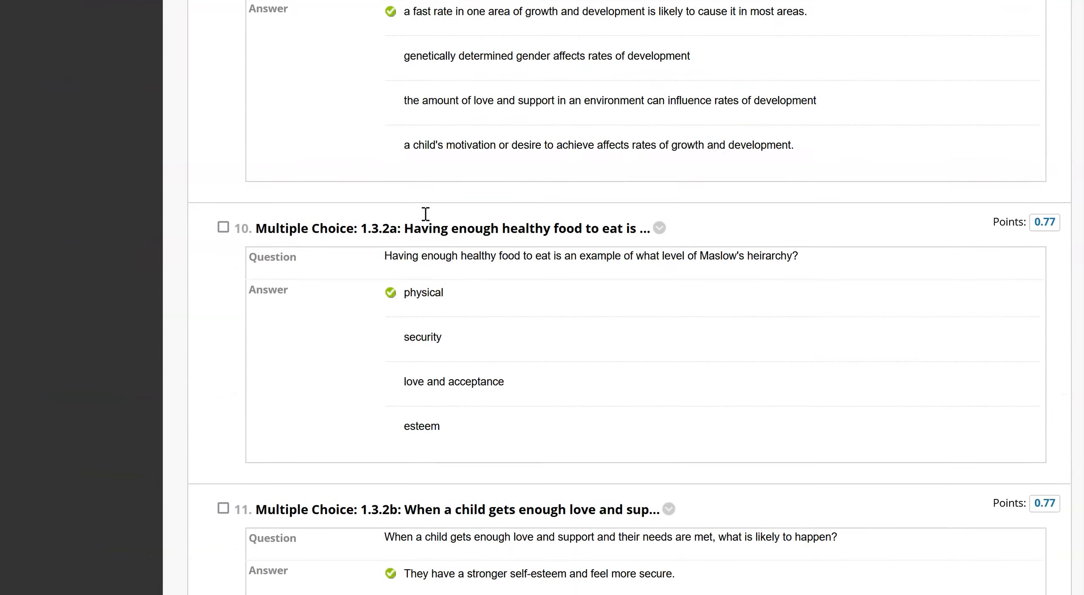
pyautogui.scroll(-13, 425, 214)
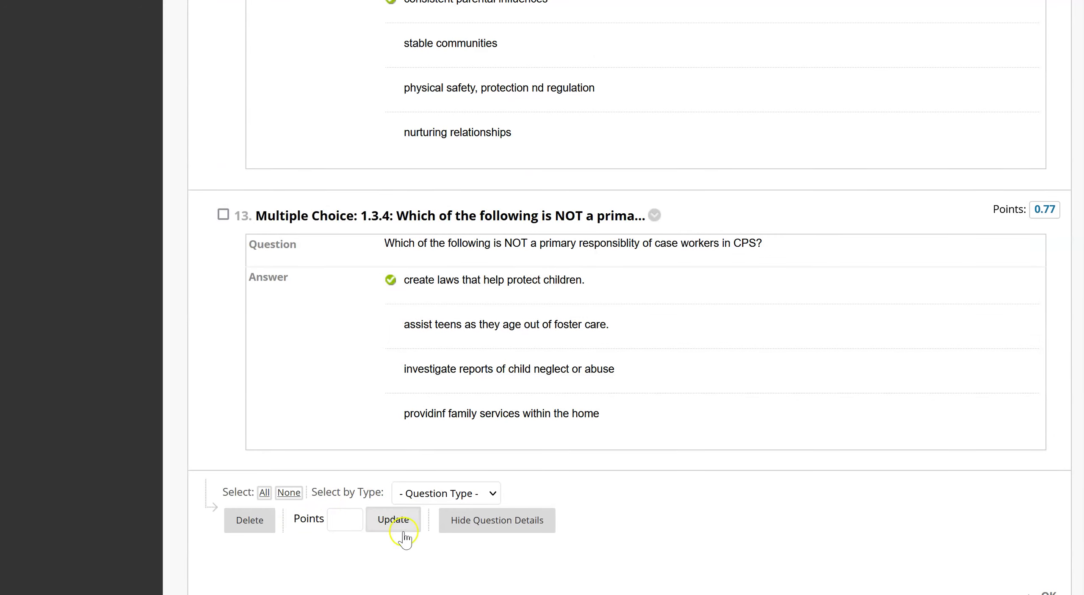
# Step: Open question 1, on the best definition of child development, for editing
pyautogui.scroll(17, 436, 430)
pyautogui.scroll(20, 466, 362)
pyautogui.scroll(20, 539, 304)
pyautogui.scroll(4, 556, 297)
pyautogui.scroll(8, 657, 55)
pyautogui.click(638, 83)
pyautogui.click(645, 167)
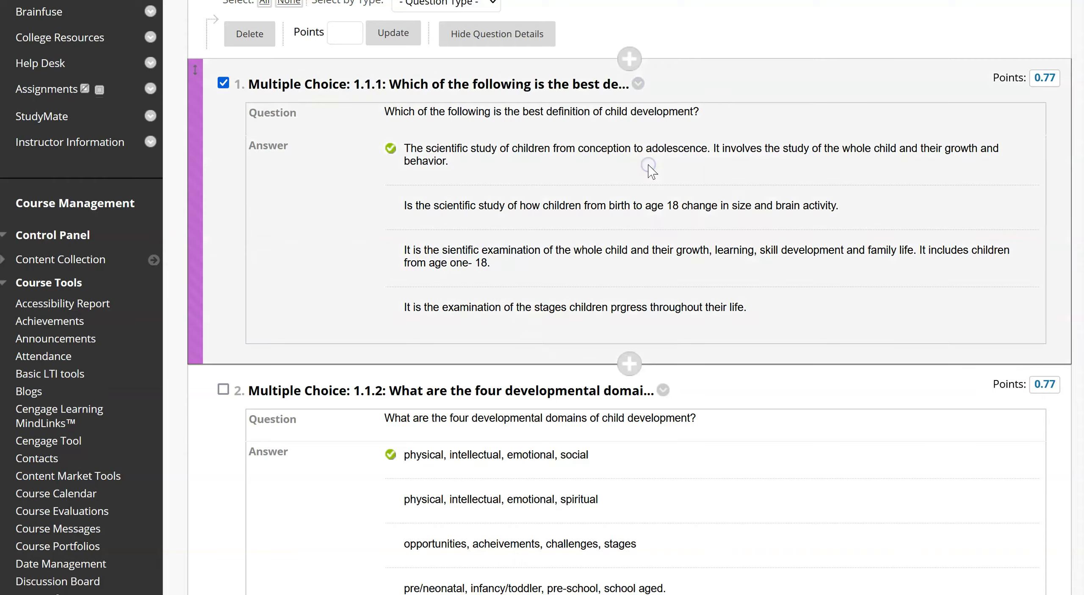
# Step: Examine question 1's random answer order, partial credit, correct-answer choice and four answer texts, and return to the Chapter 1 test canvas
pyautogui.scroll(-8, 788, 266)
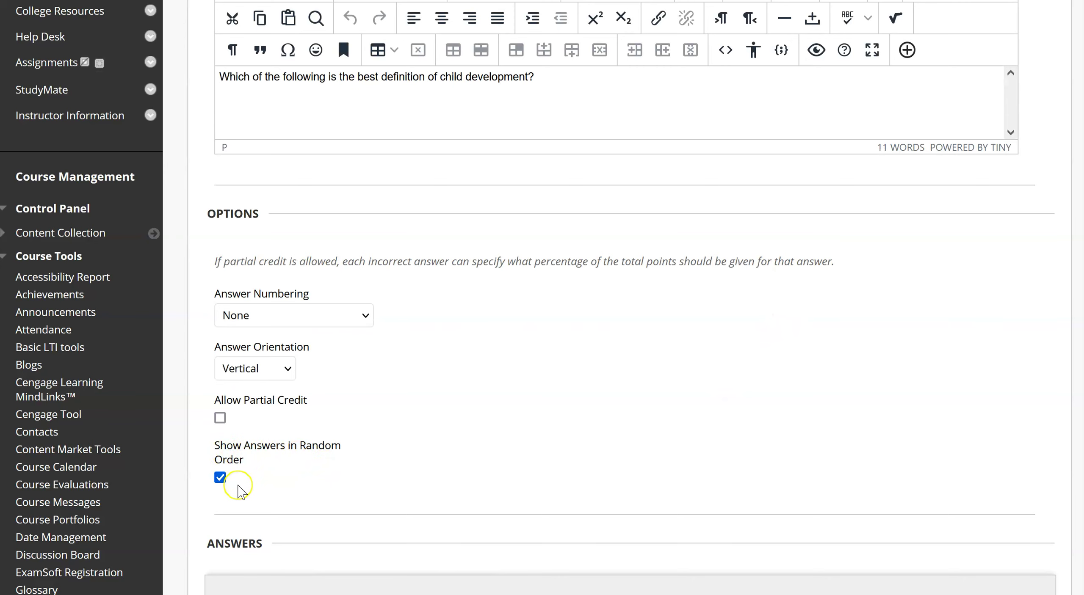
pyautogui.scroll(-8, 461, 380)
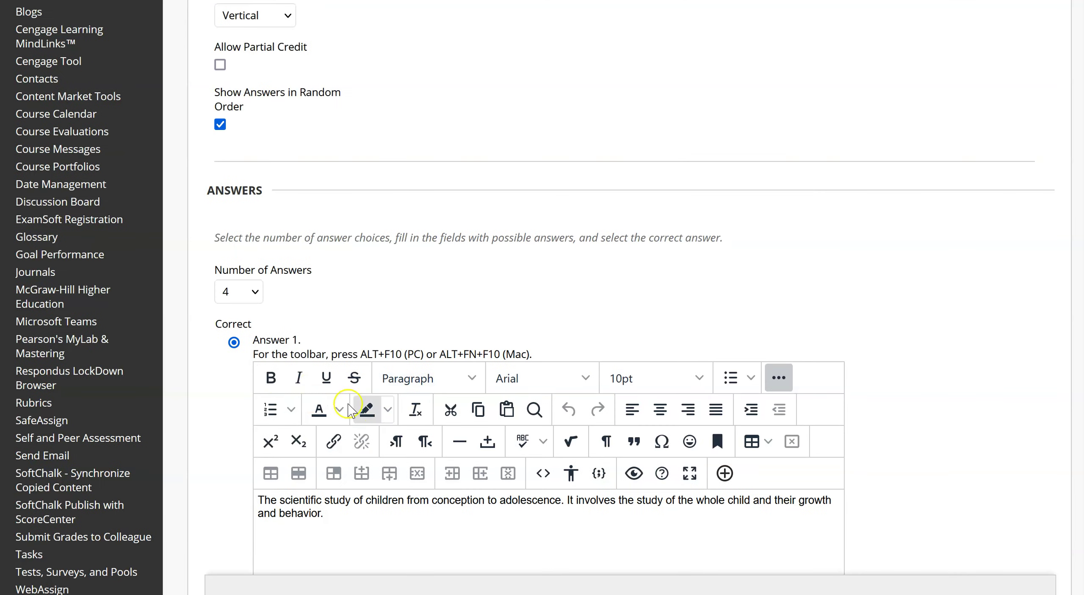
pyautogui.click(235, 343)
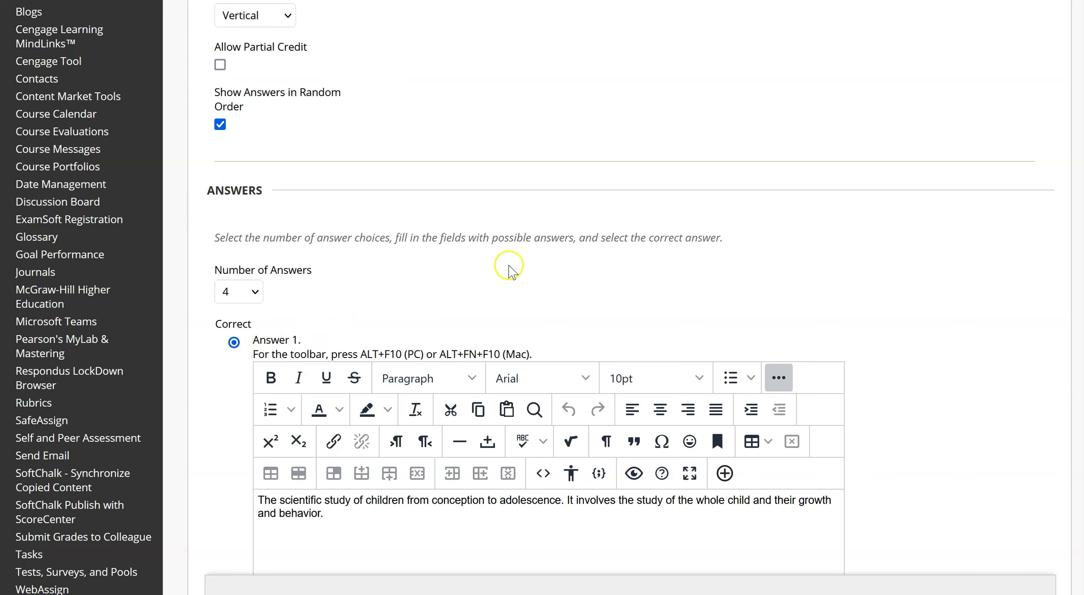
pyautogui.scroll(-8, 894, 211)
pyautogui.scroll(-4, 880, 273)
pyautogui.scroll(-10, 880, 273)
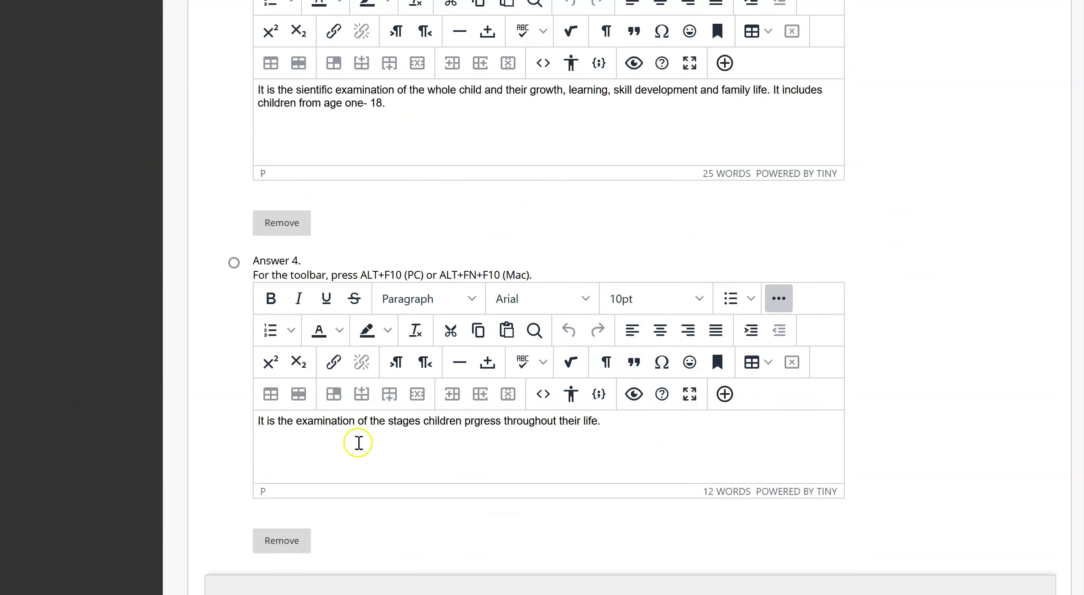
pyautogui.scroll(11, 355, 442)
pyautogui.scroll(4, 353, 444)
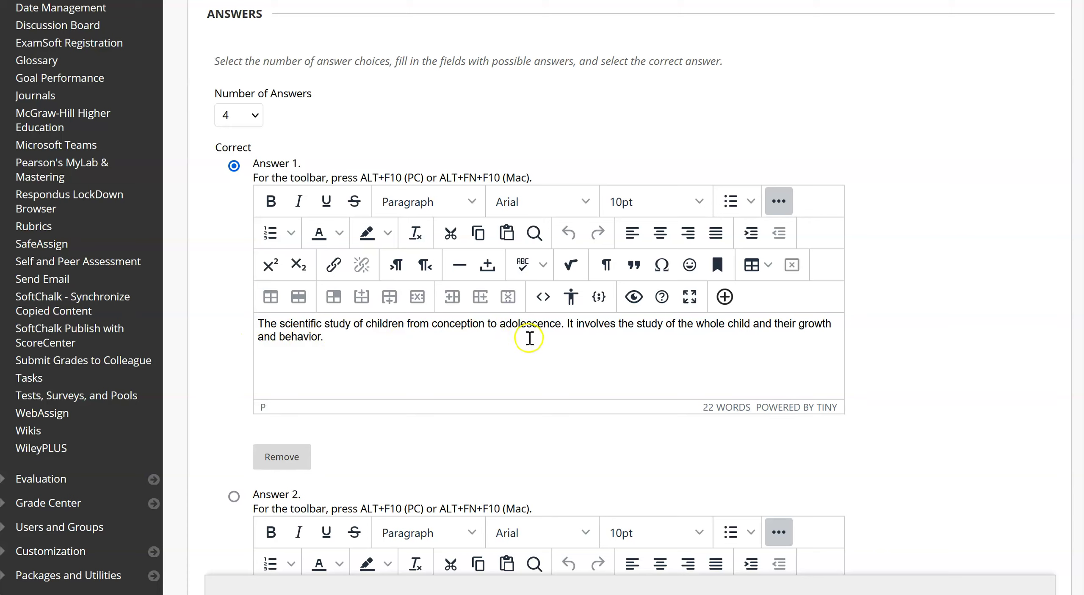
pyautogui.scroll(5, 529, 339)
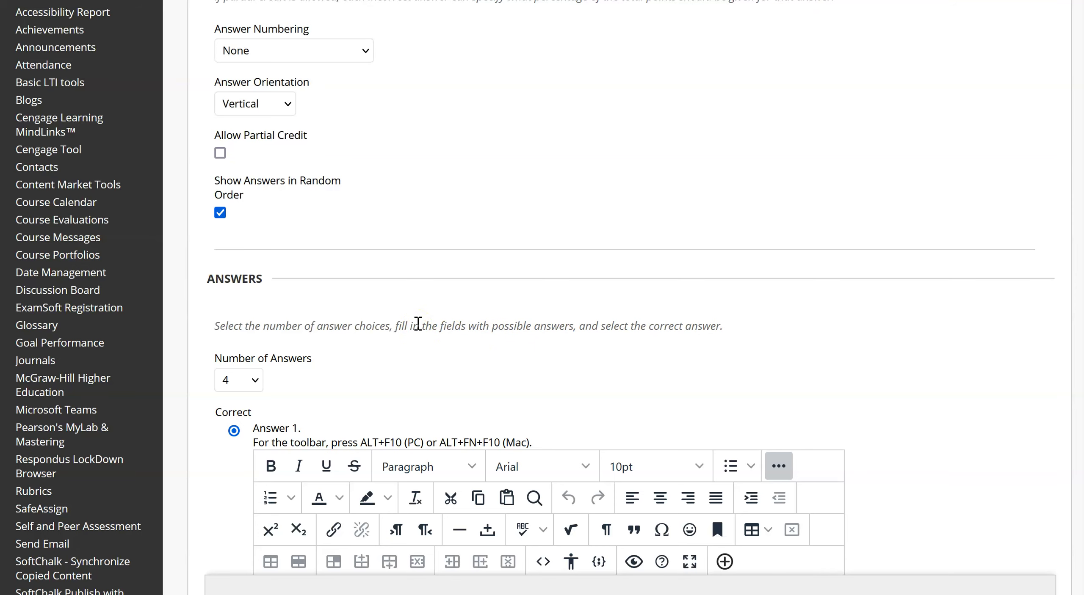
pyautogui.scroll(-7, 910, 329)
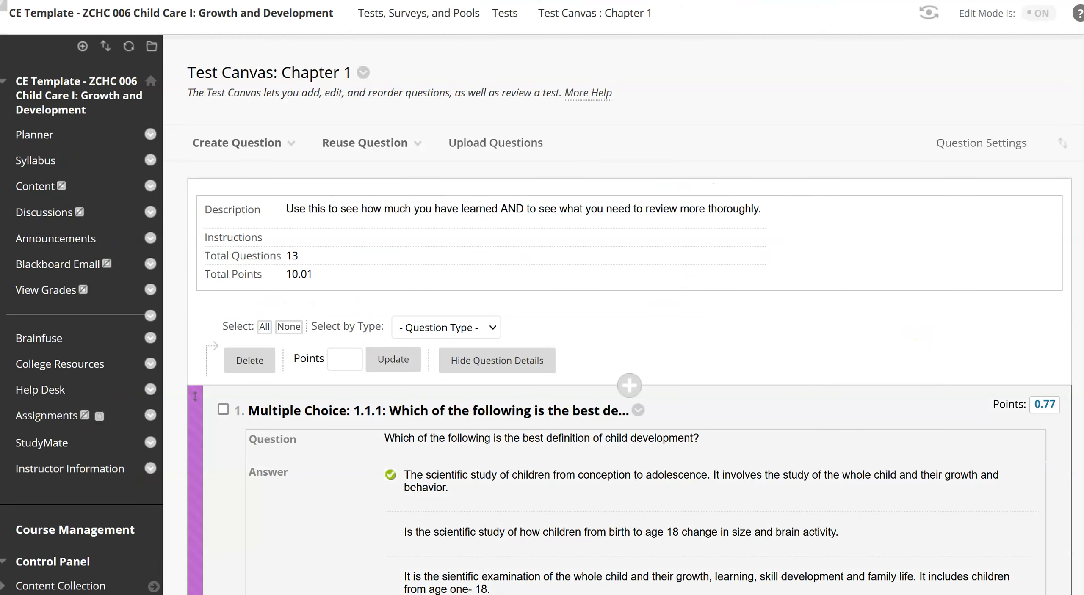
# Step: Leave the Chapter 1 test canvas and open the course's Content area
pyautogui.click(237, 143)
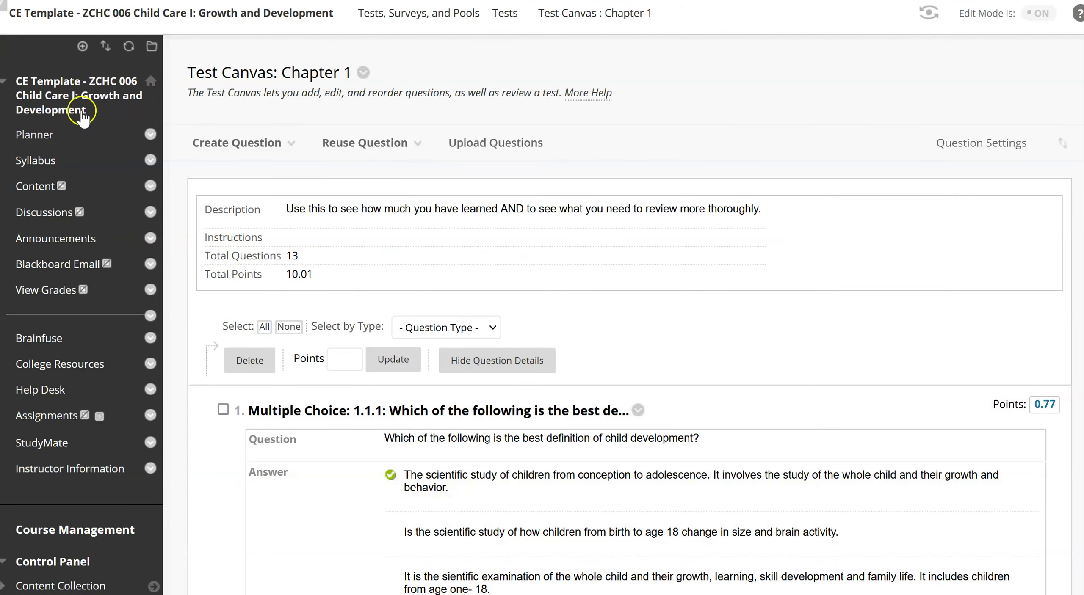
pyautogui.click(39, 187)
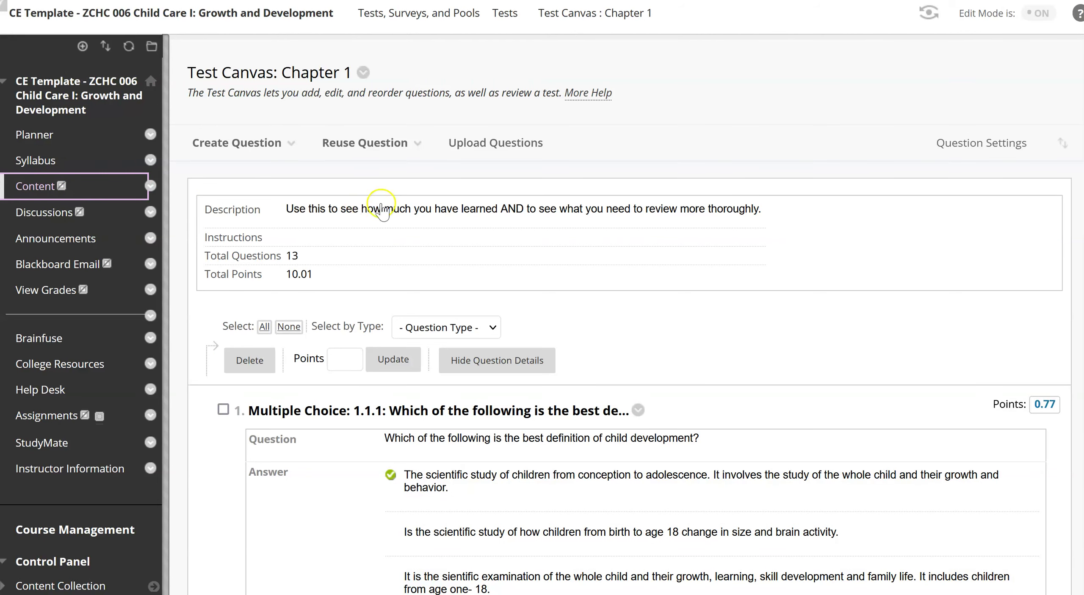
pyautogui.click(44, 189)
# Step: Examine the Lesson 01 and Lesson 02 folder descriptions, comparing their class format, chapter objectives, preparation lists and assignment notes
pyautogui.scroll(-4, 745, 296)
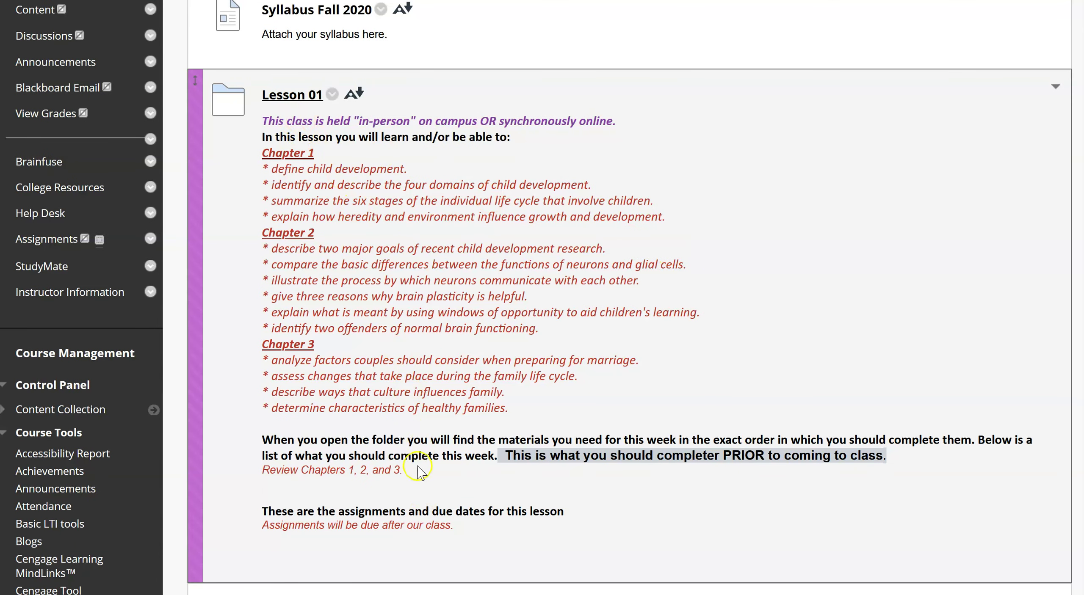
pyautogui.scroll(-8, 424, 311)
pyautogui.scroll(-2, 432, 333)
pyautogui.scroll(-8, 318, 360)
pyautogui.scroll(11, 321, 373)
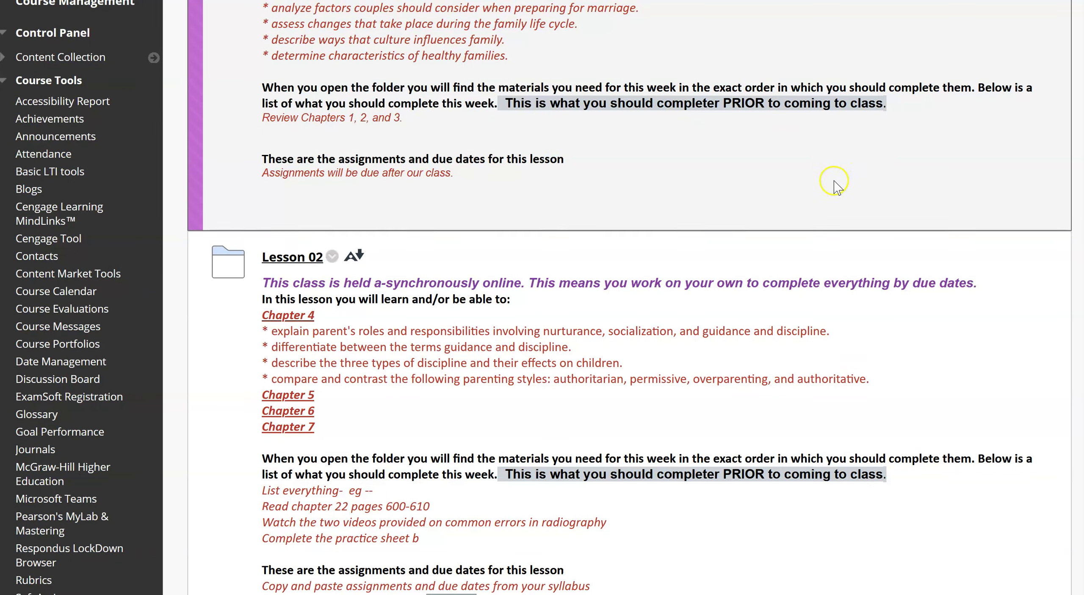
pyautogui.scroll(6, 719, 387)
pyautogui.scroll(2, 718, 393)
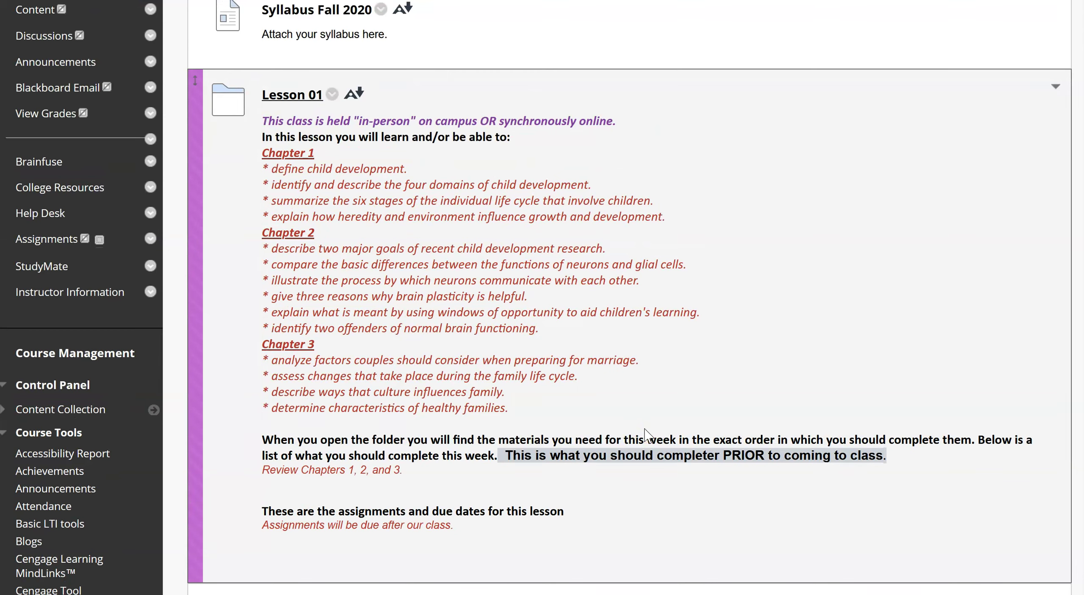
pyautogui.click(446, 242)
pyautogui.scroll(-5, 540, 266)
pyautogui.scroll(-2, 541, 269)
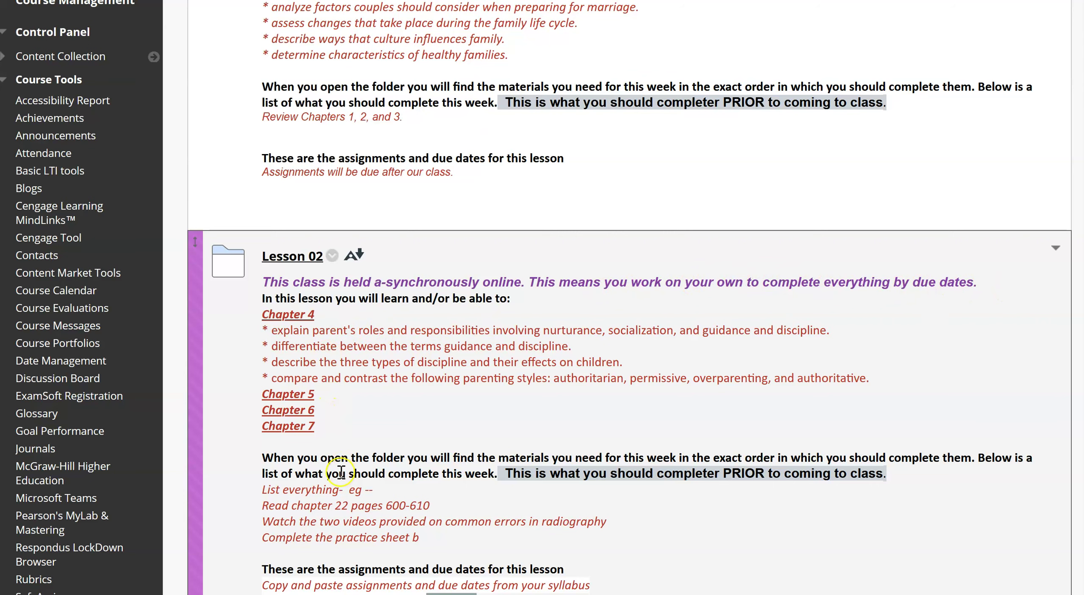
# Step: Open the Lesson 02 folder and examine its readings, Week Two slide presentations, videos and assignments items
pyautogui.click(293, 263)
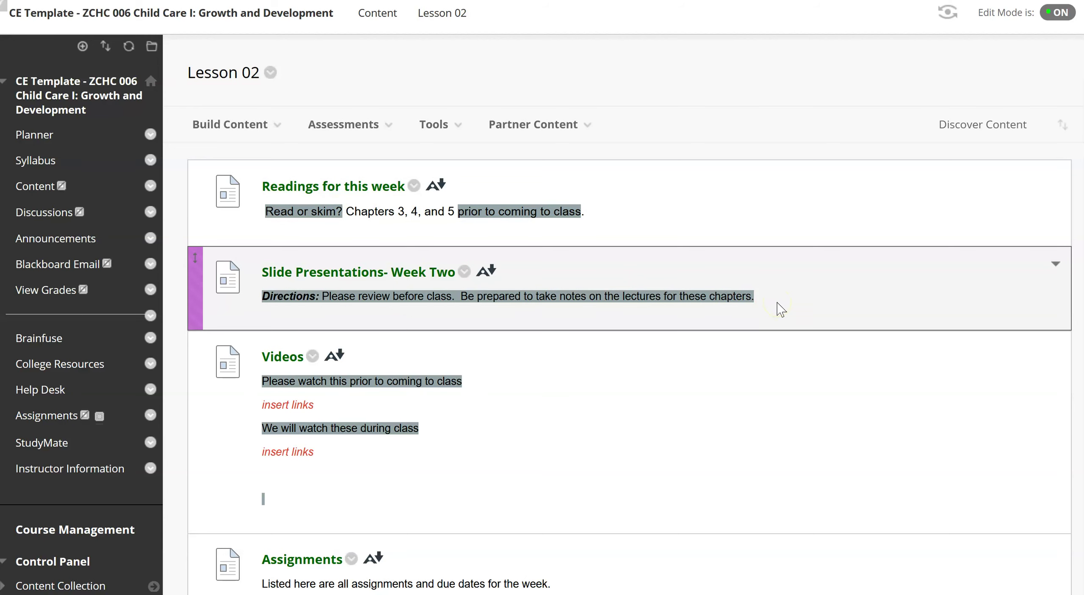
pyautogui.scroll(-1, 324, 423)
pyautogui.scroll(-4, 324, 424)
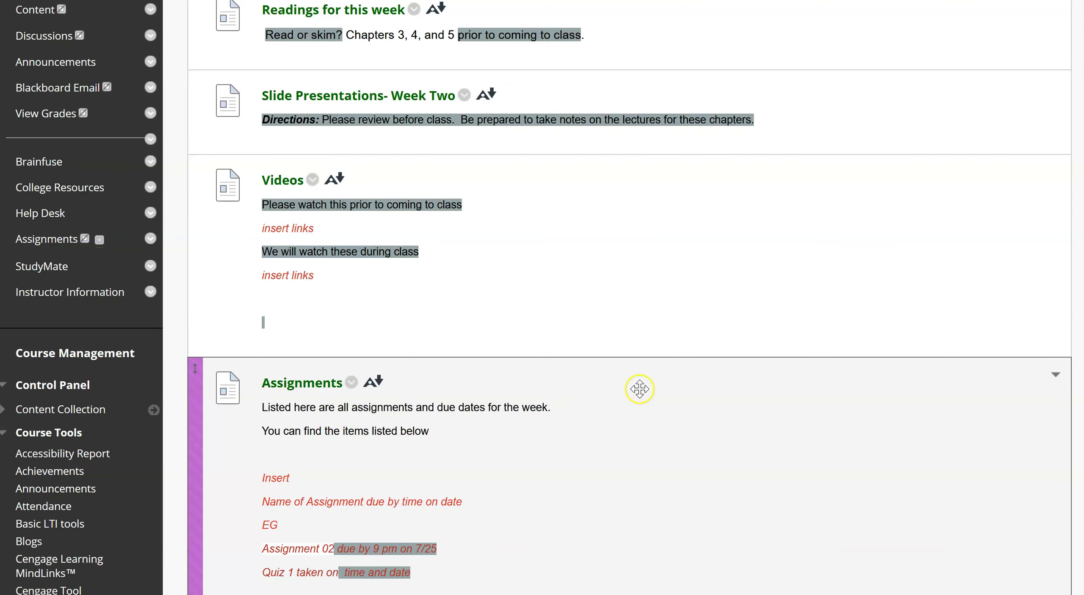
pyautogui.scroll(4, 639, 387)
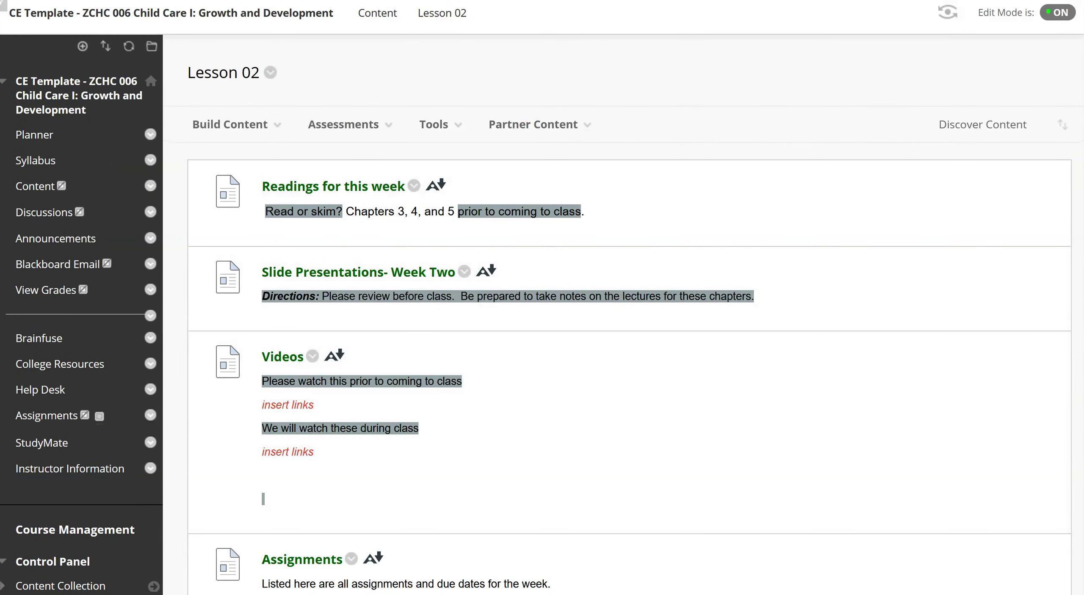